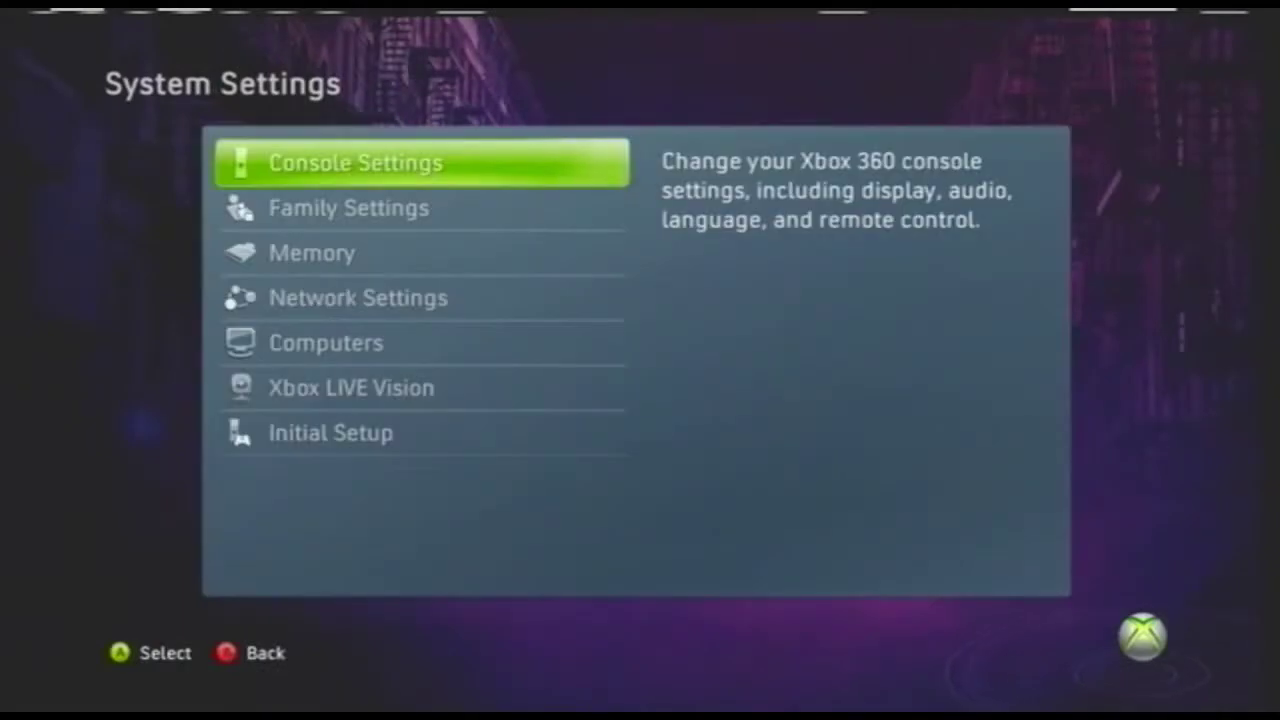
# Step: Leave the Xbox console's Display screen format on Widescreen and back out to Console Settings
pyautogui.press('Return')
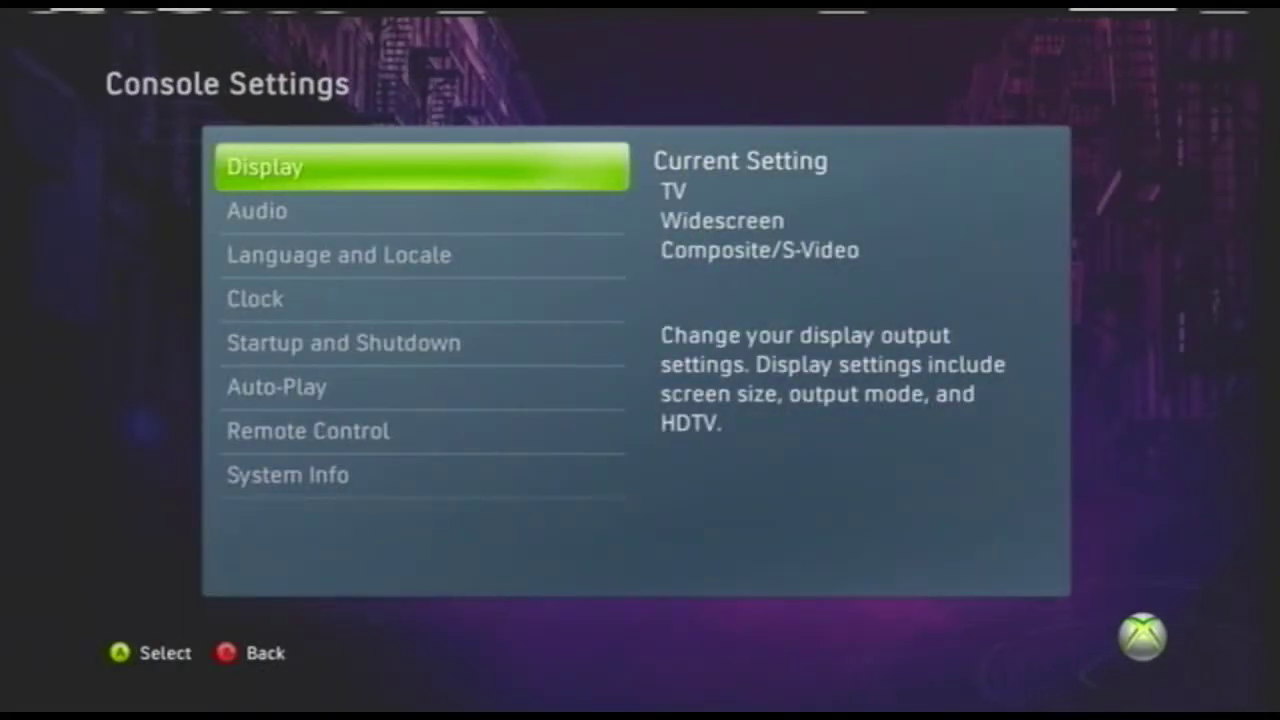
pyautogui.press('Return')
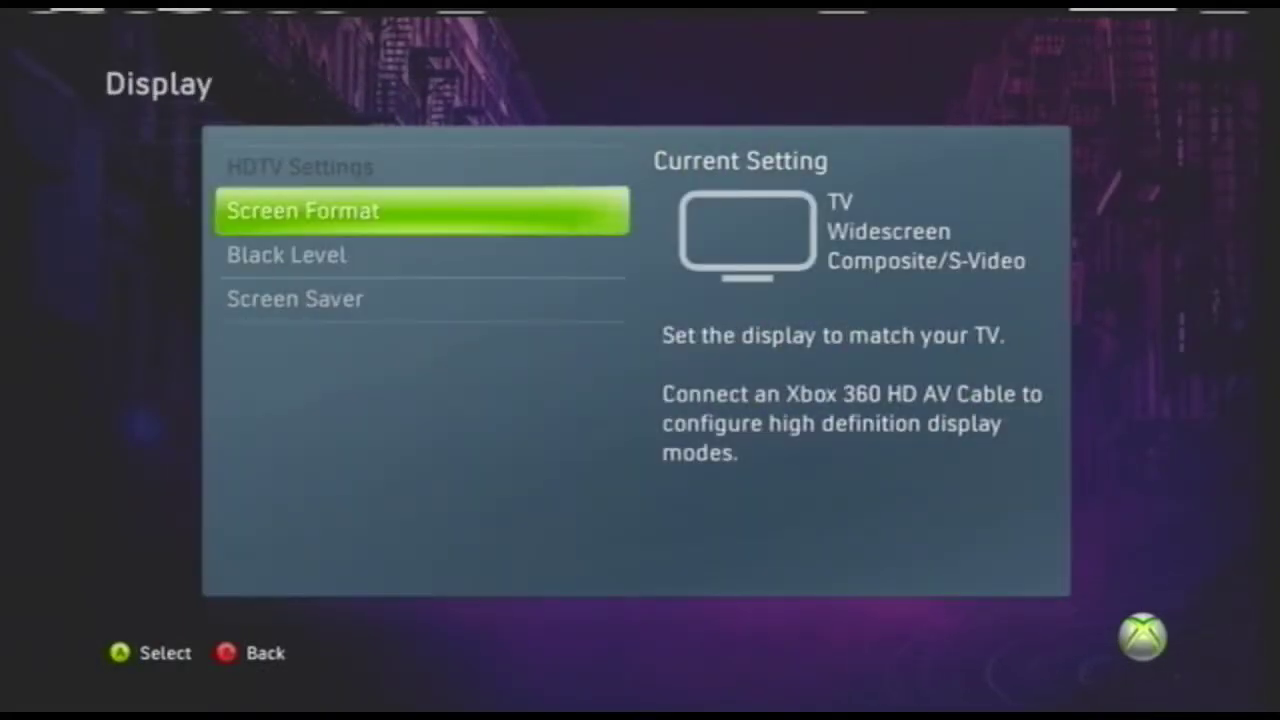
pyautogui.press('Return')
pyautogui.press('Up')
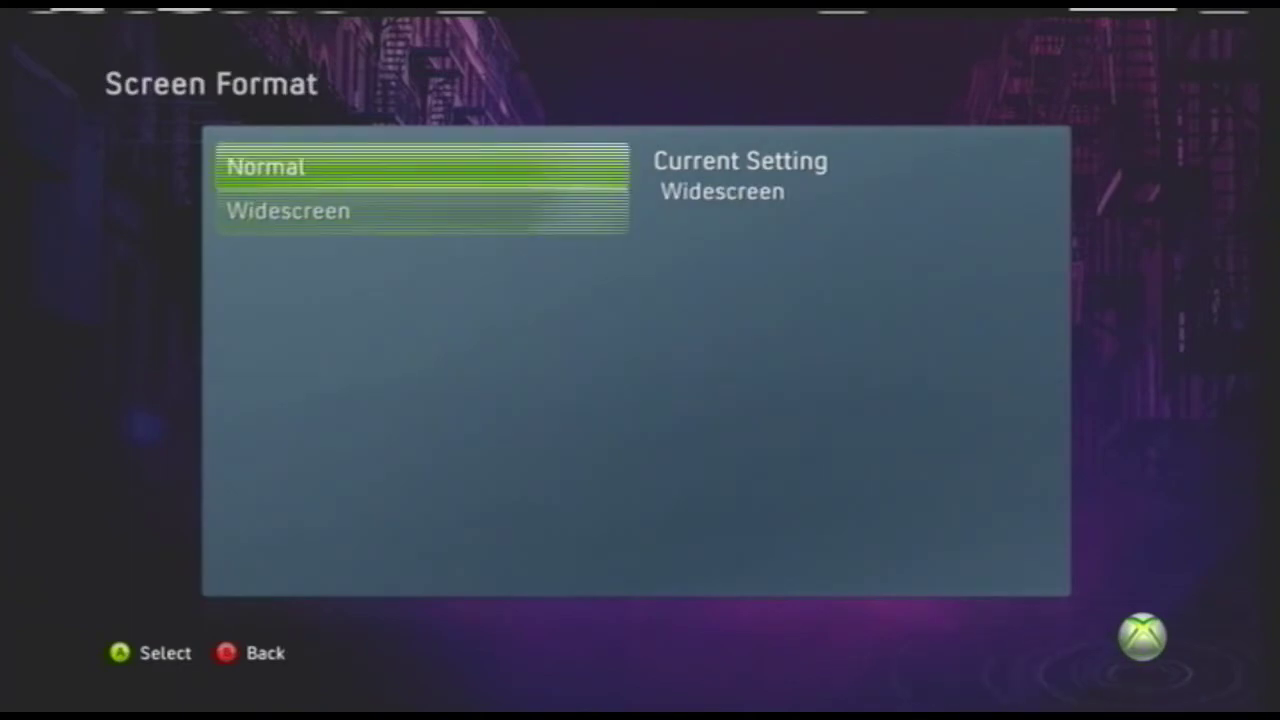
pyautogui.press('Down')
pyautogui.press('Escape')
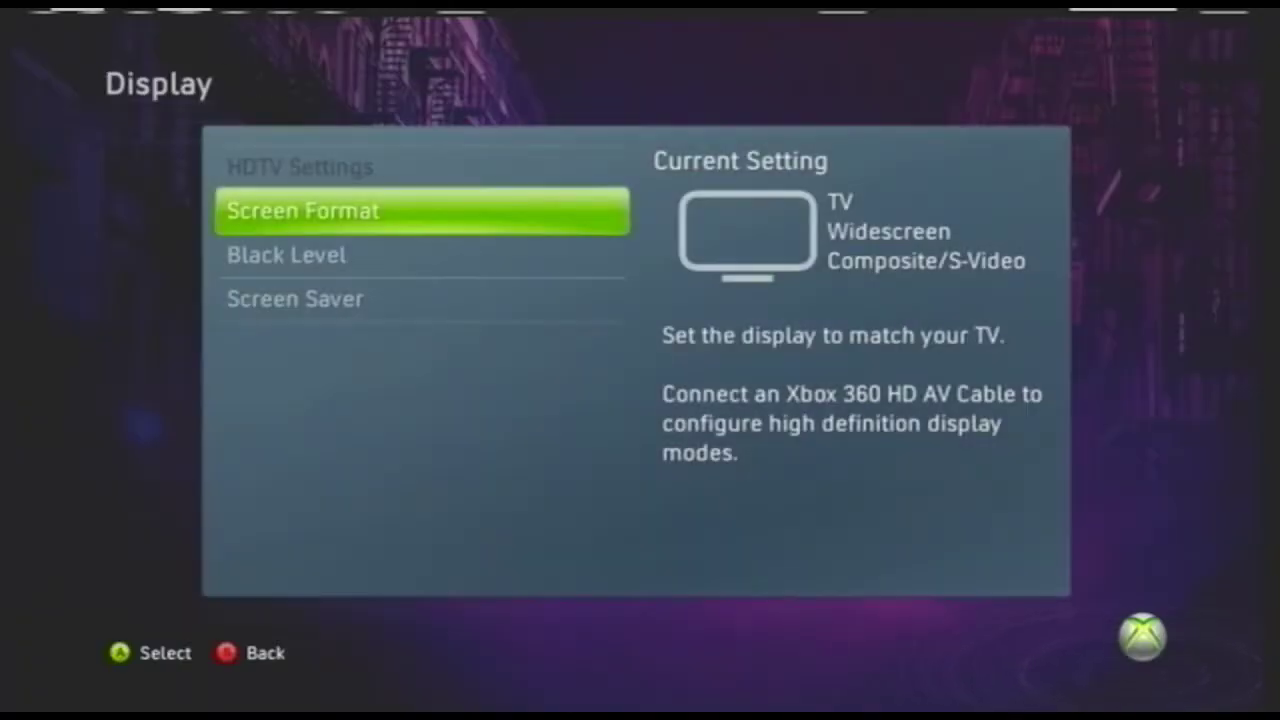
pyautogui.press('Escape')
pyautogui.press('Escape')
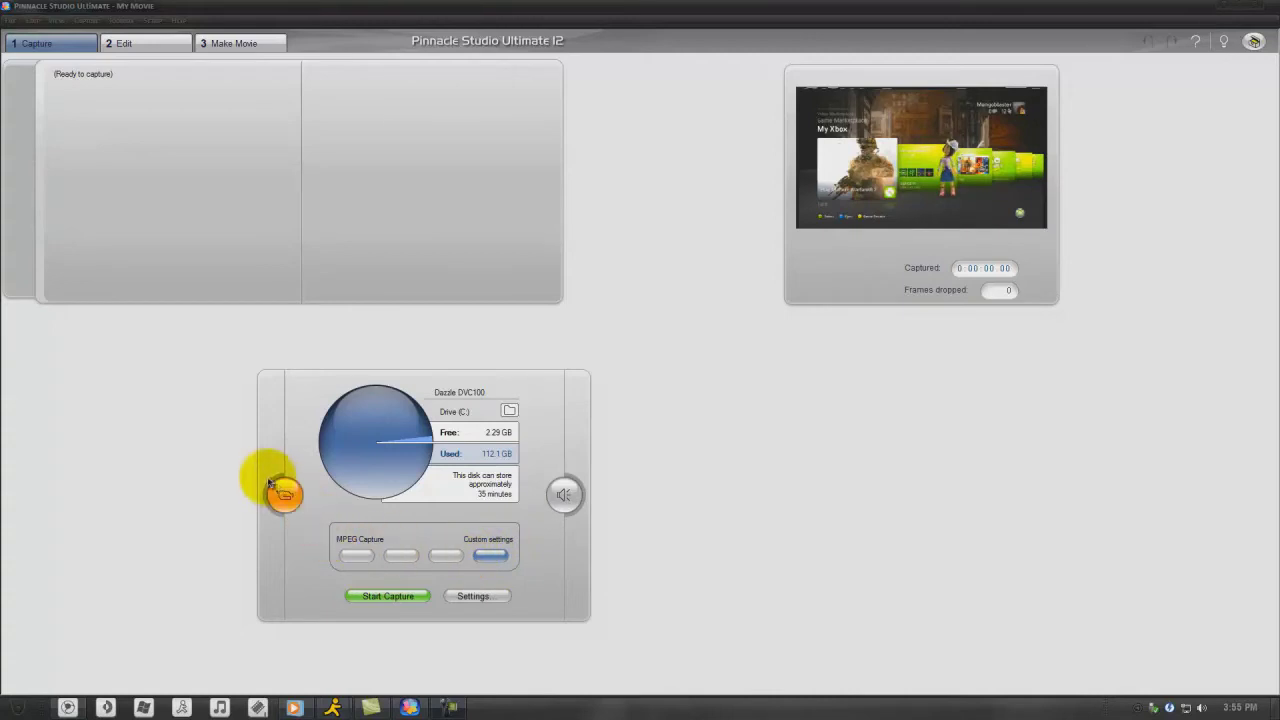
# Step: Set the capture source to Dazzle DVC100, NTSC, 16:9 with no auto scene detection
pyautogui.click(480, 597)
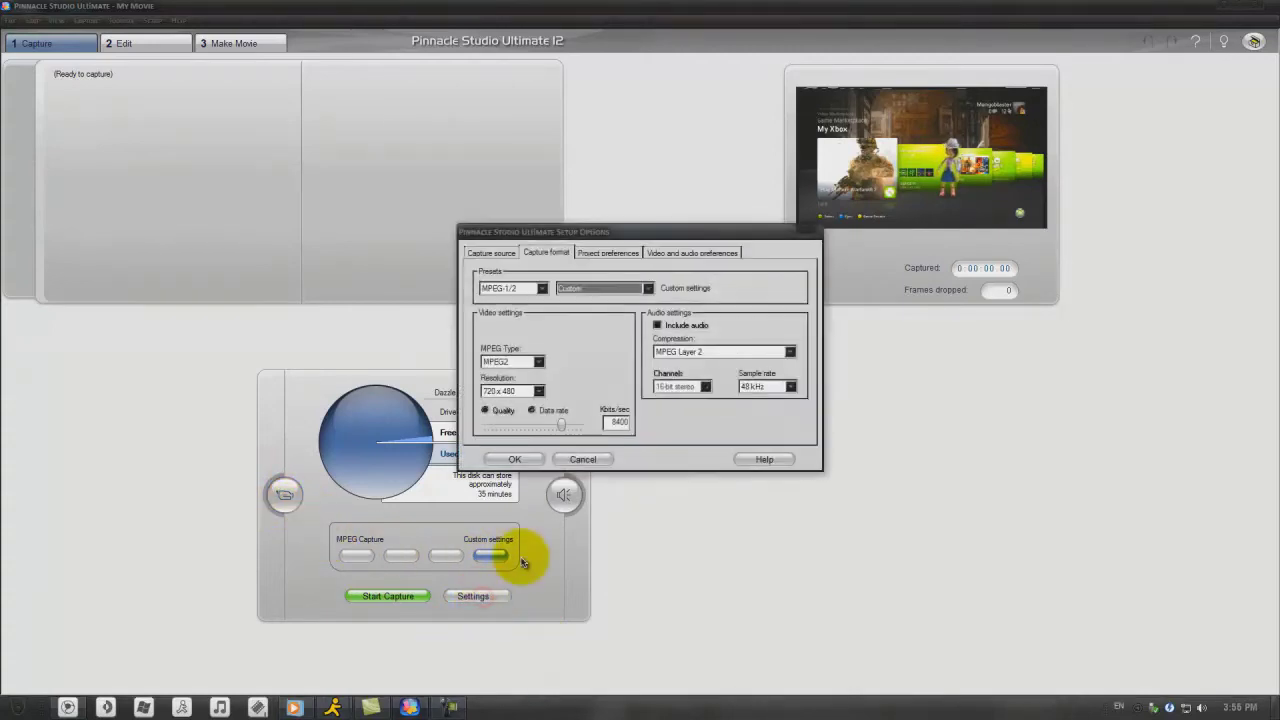
pyautogui.click(491, 254)
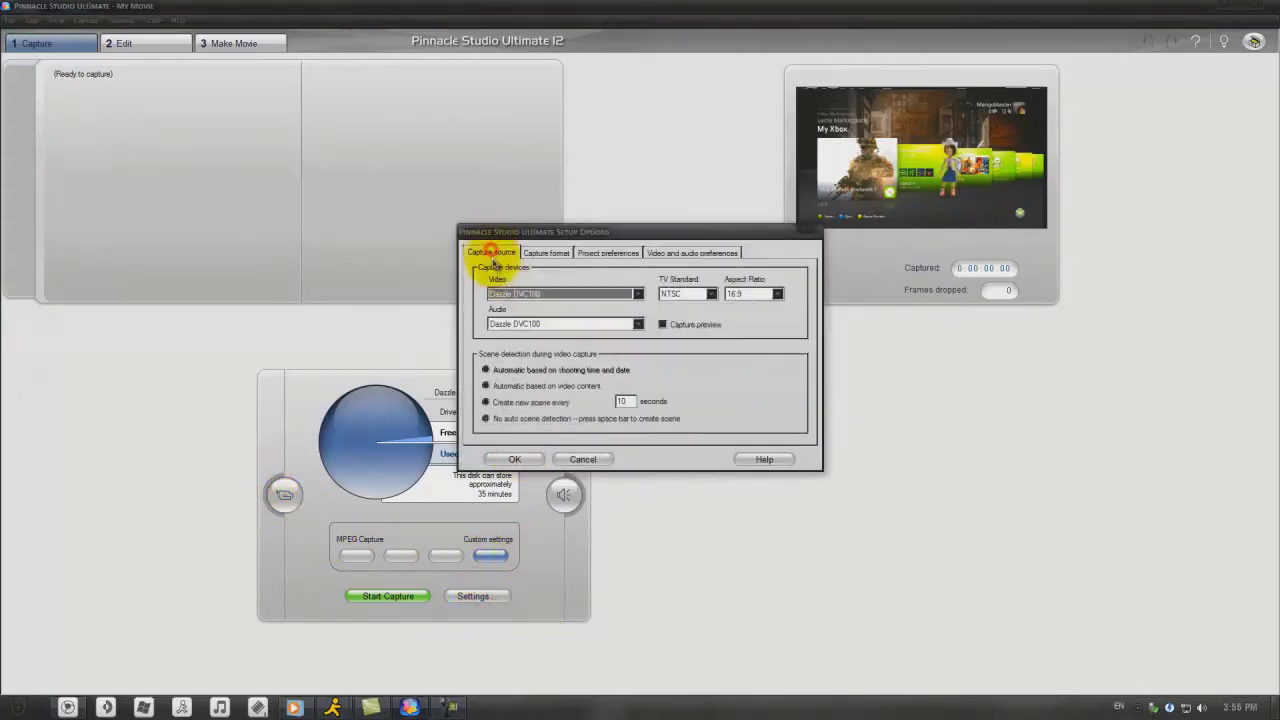
pyautogui.click(560, 292)
pyautogui.click(560, 292)
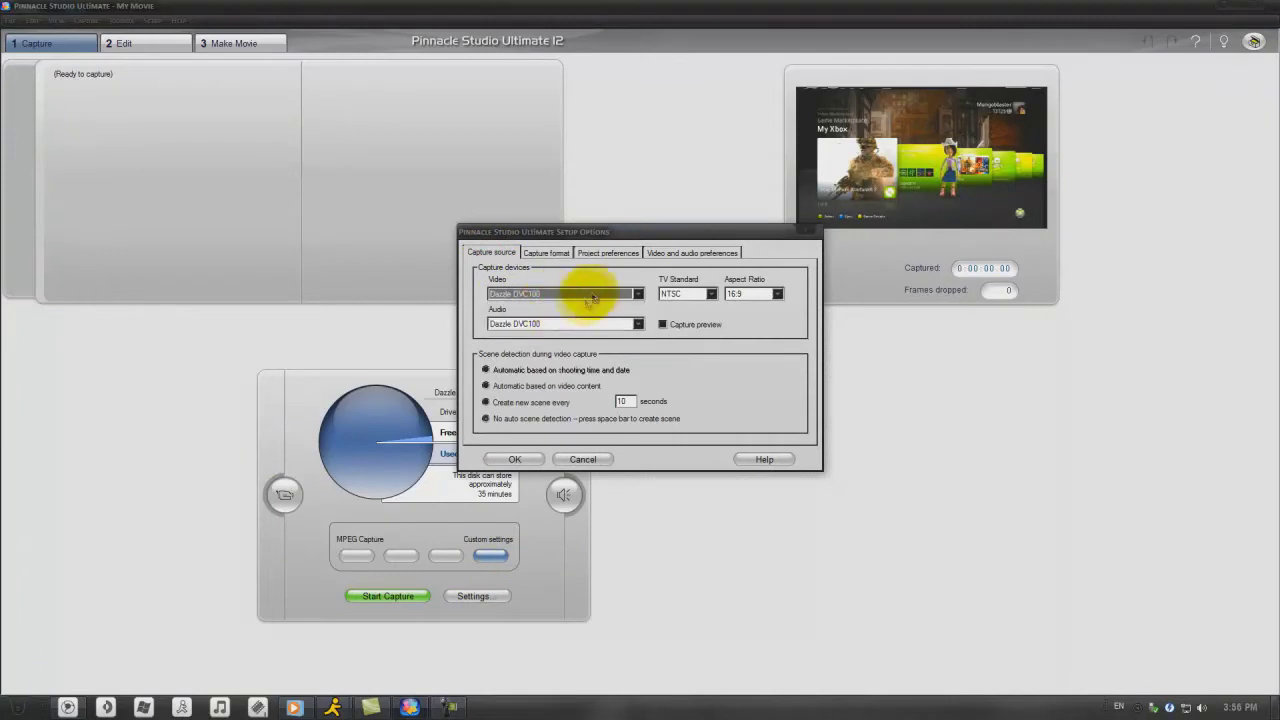
pyautogui.click(663, 325)
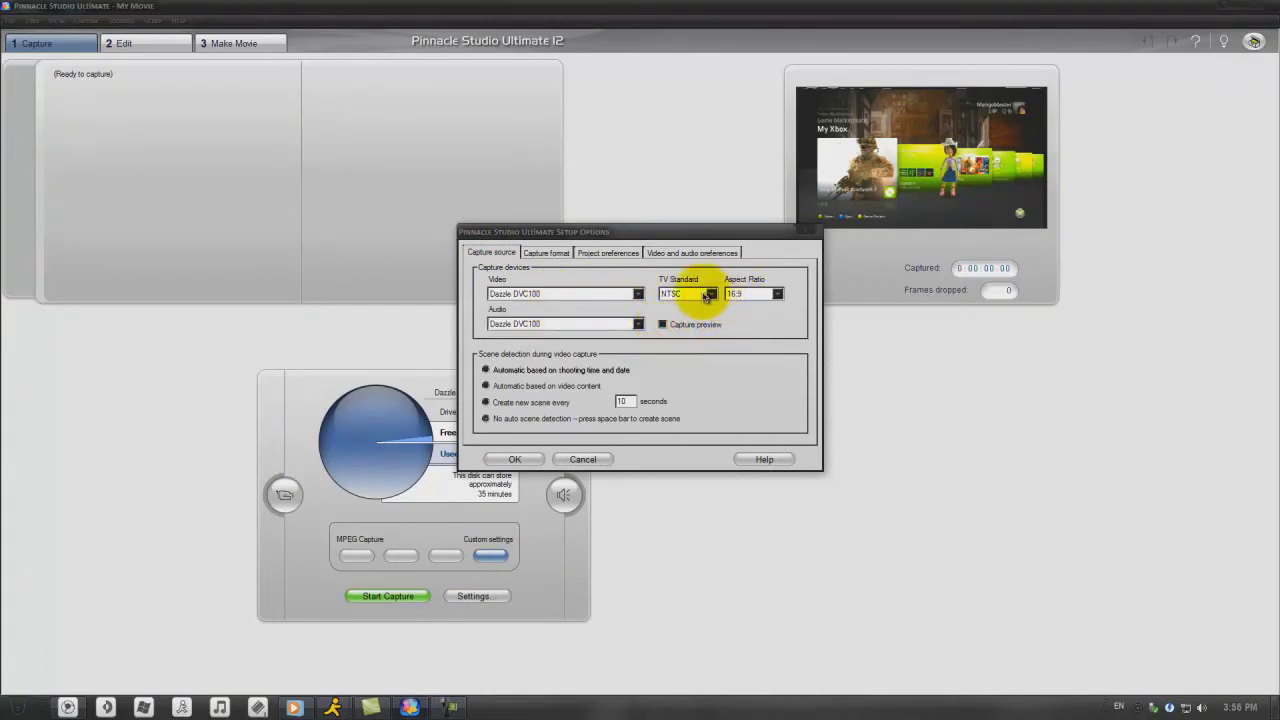
pyautogui.click(700, 293)
pyautogui.click(700, 293)
pyautogui.click(750, 295)
pyautogui.click(752, 313)
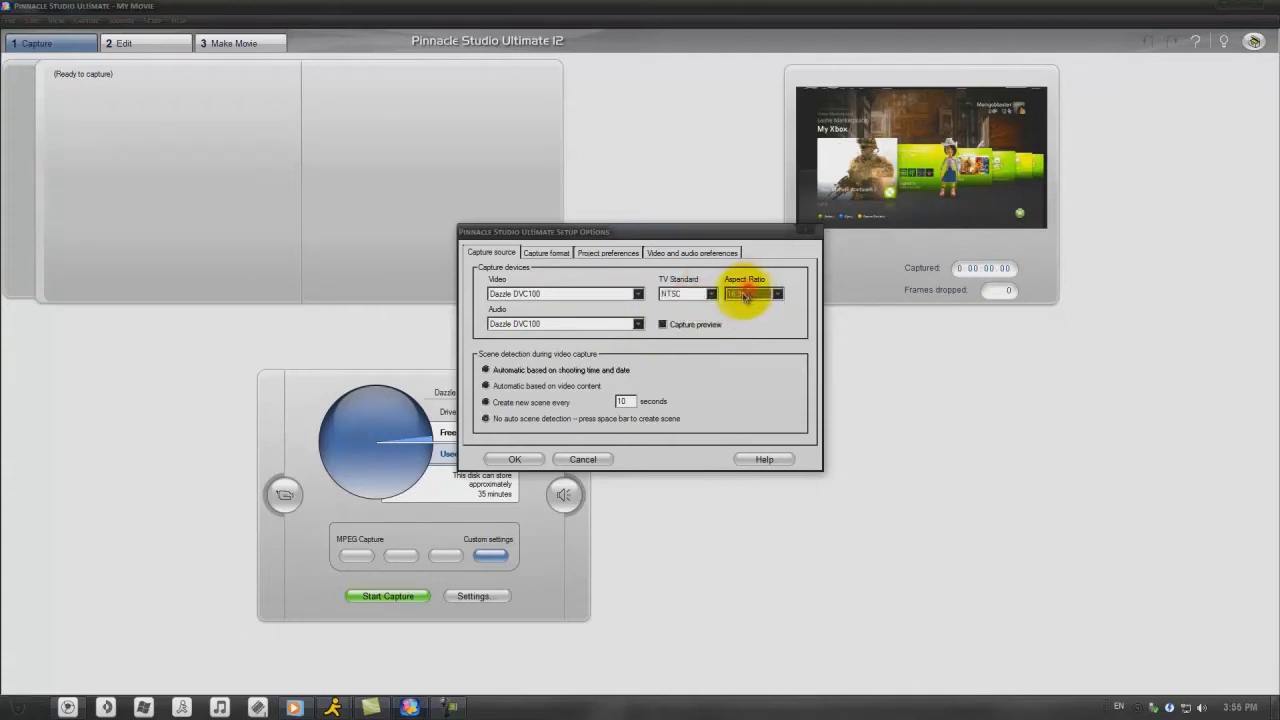
pyautogui.click(486, 419)
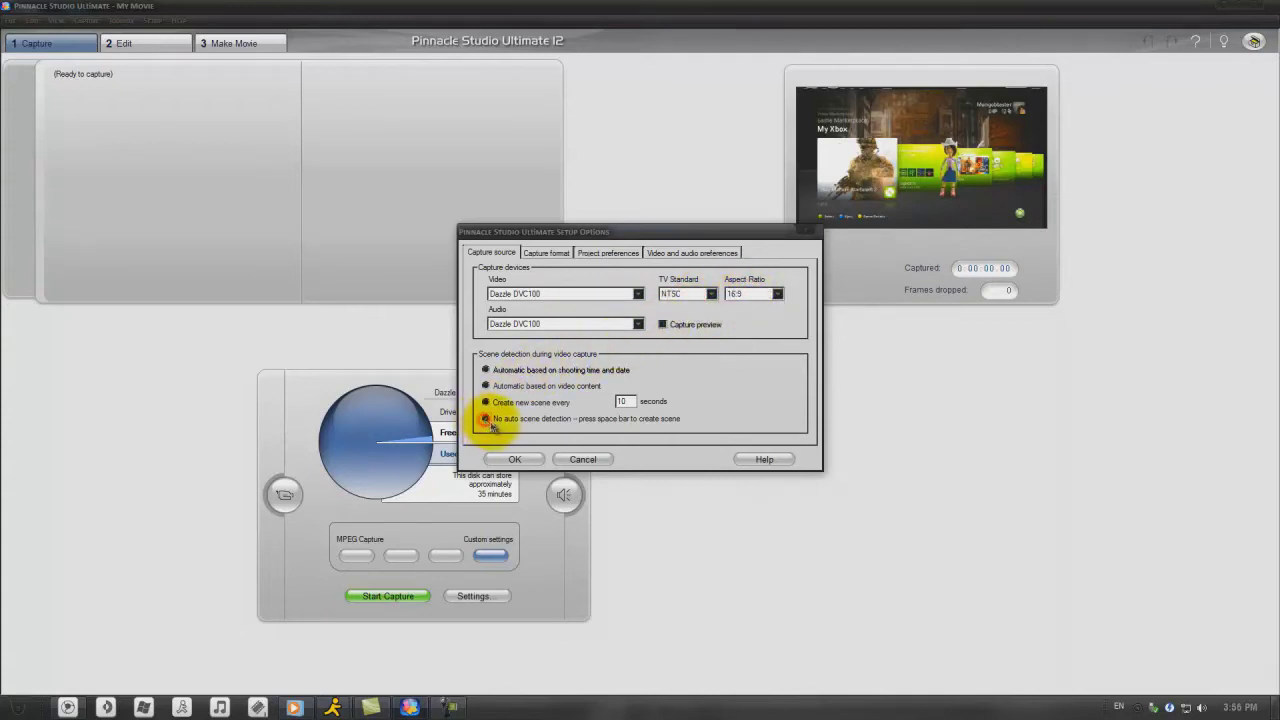
pyautogui.click(547, 253)
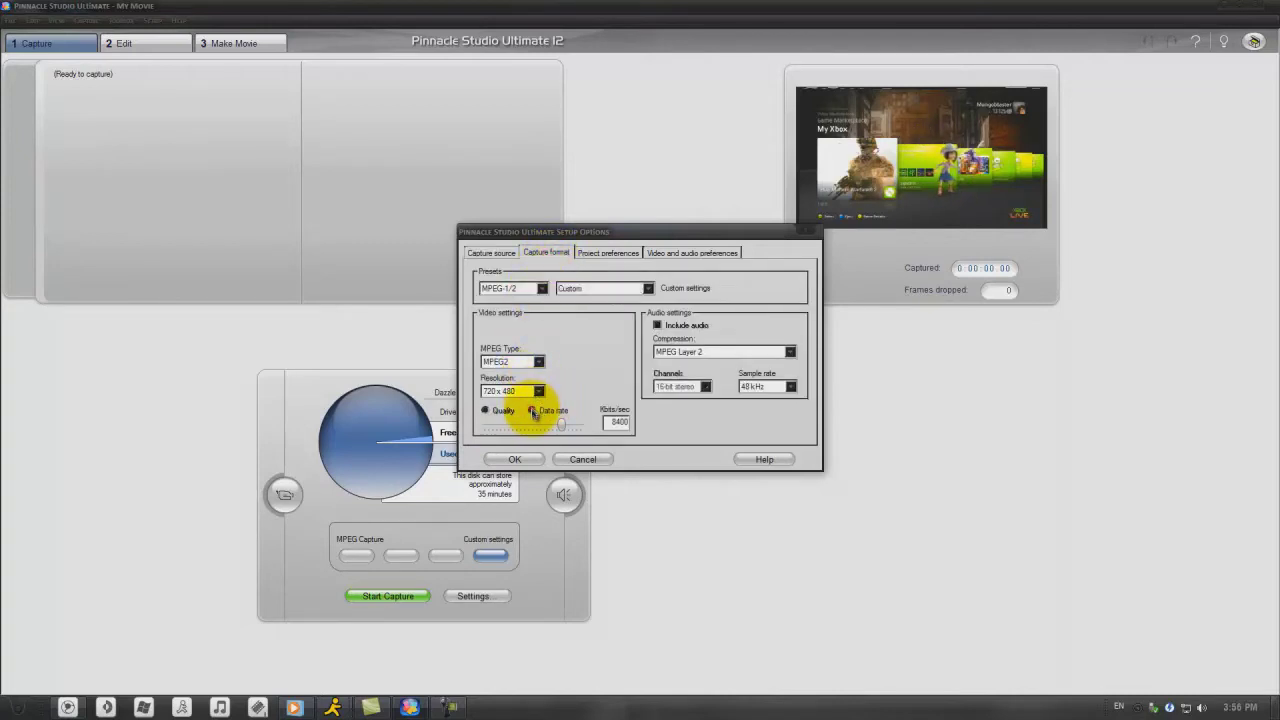
# Step: Keep the capture format at MPEG-1/2 with the Custom quality preset
pyautogui.click(572, 288)
pyautogui.click(572, 288)
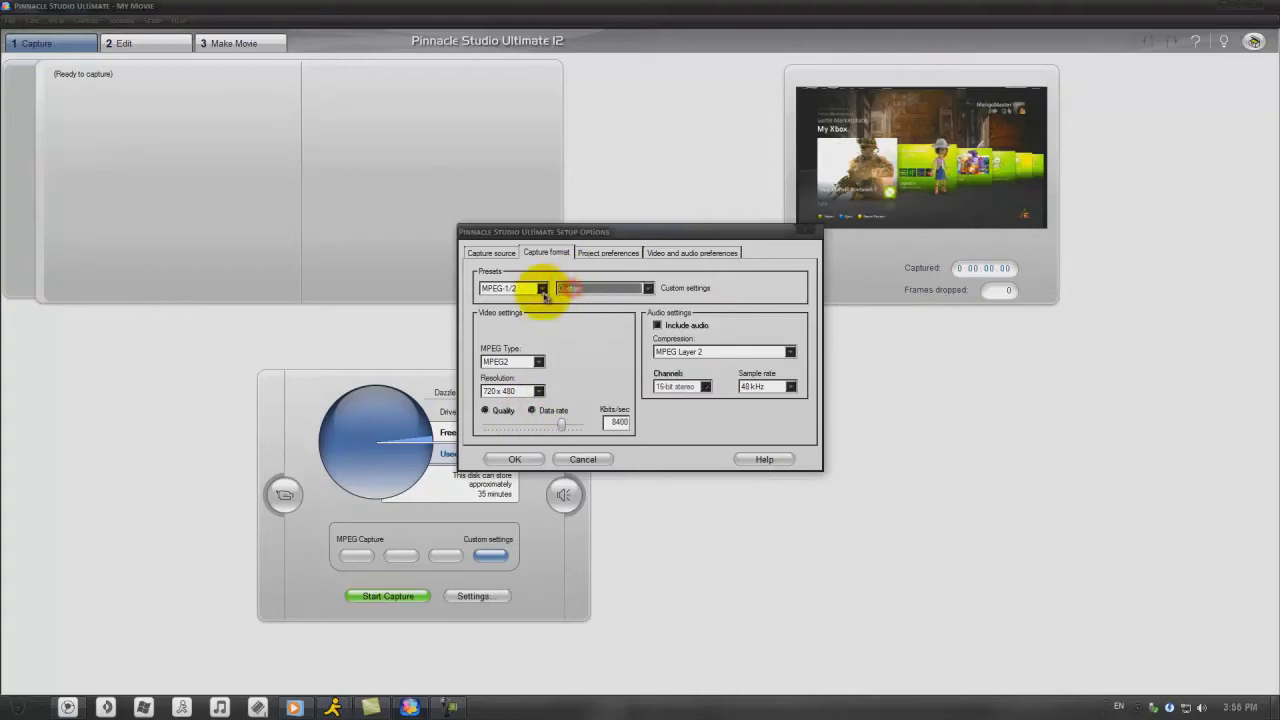
pyautogui.click(514, 288)
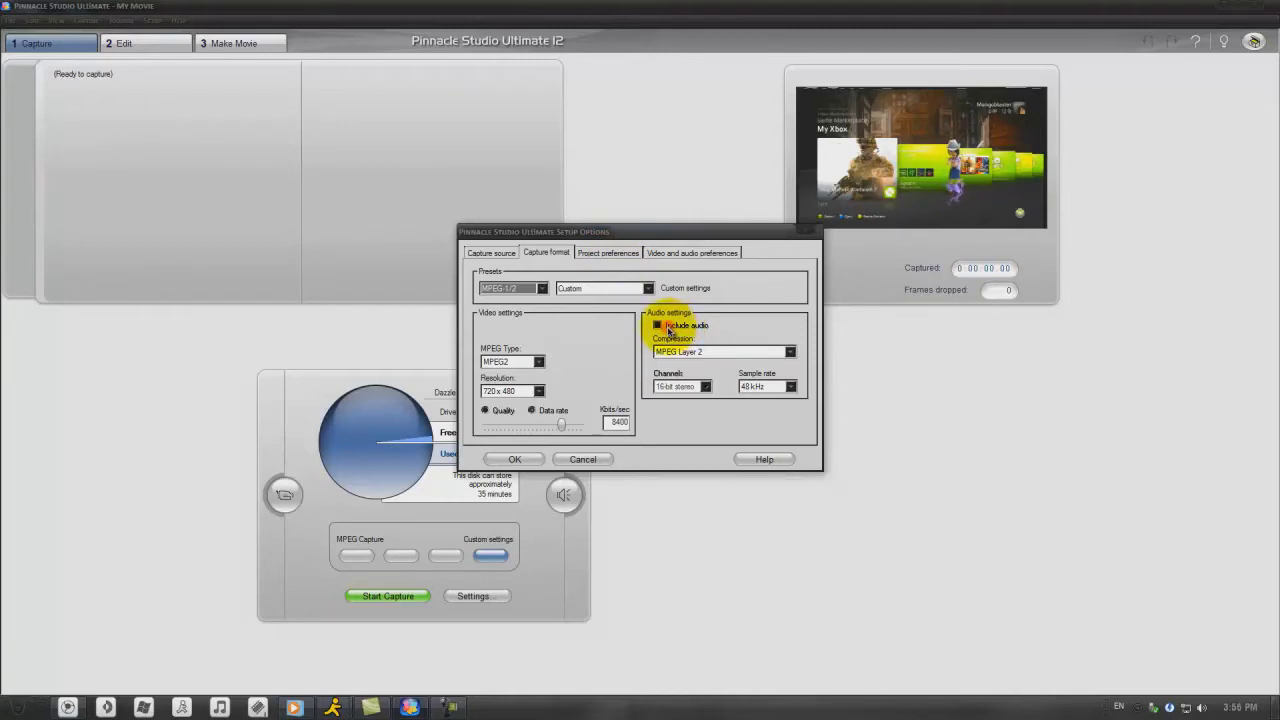
pyautogui.click(610, 255)
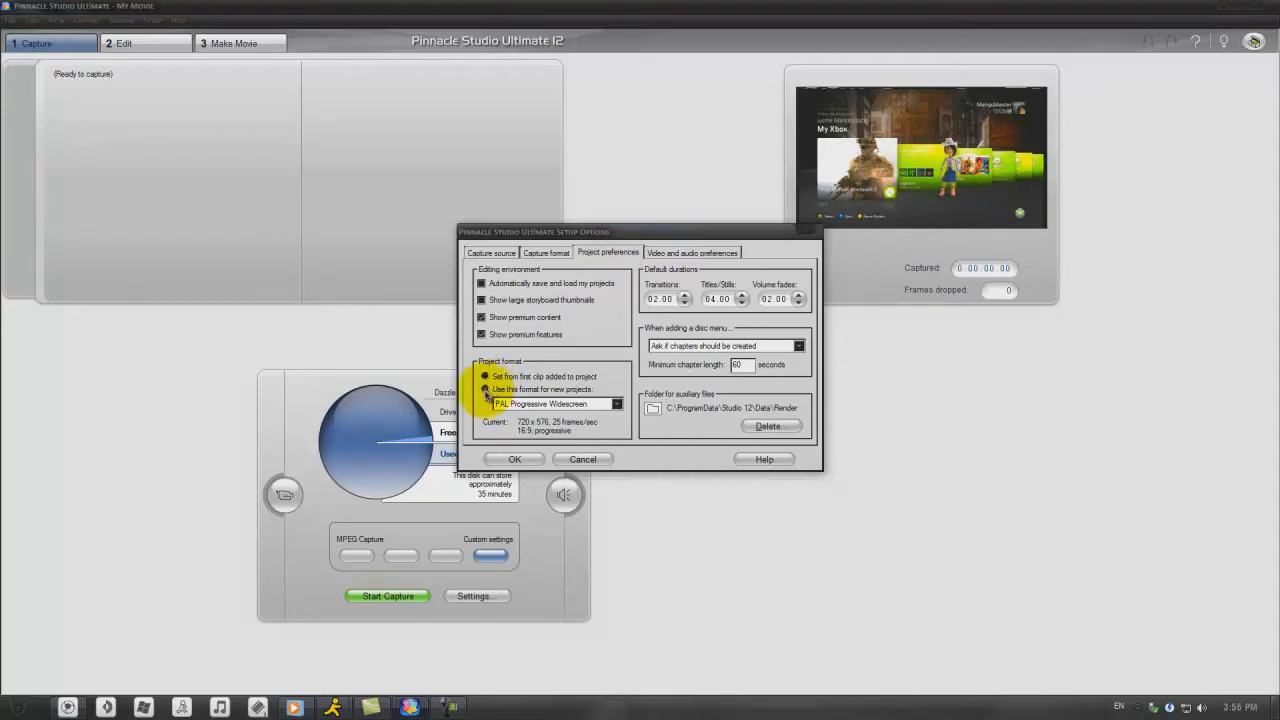
# Step: Make new projects use PAL Progressive Widescreen and accept the Setup Options
pyautogui.click(486, 390)
pyautogui.click(587, 405)
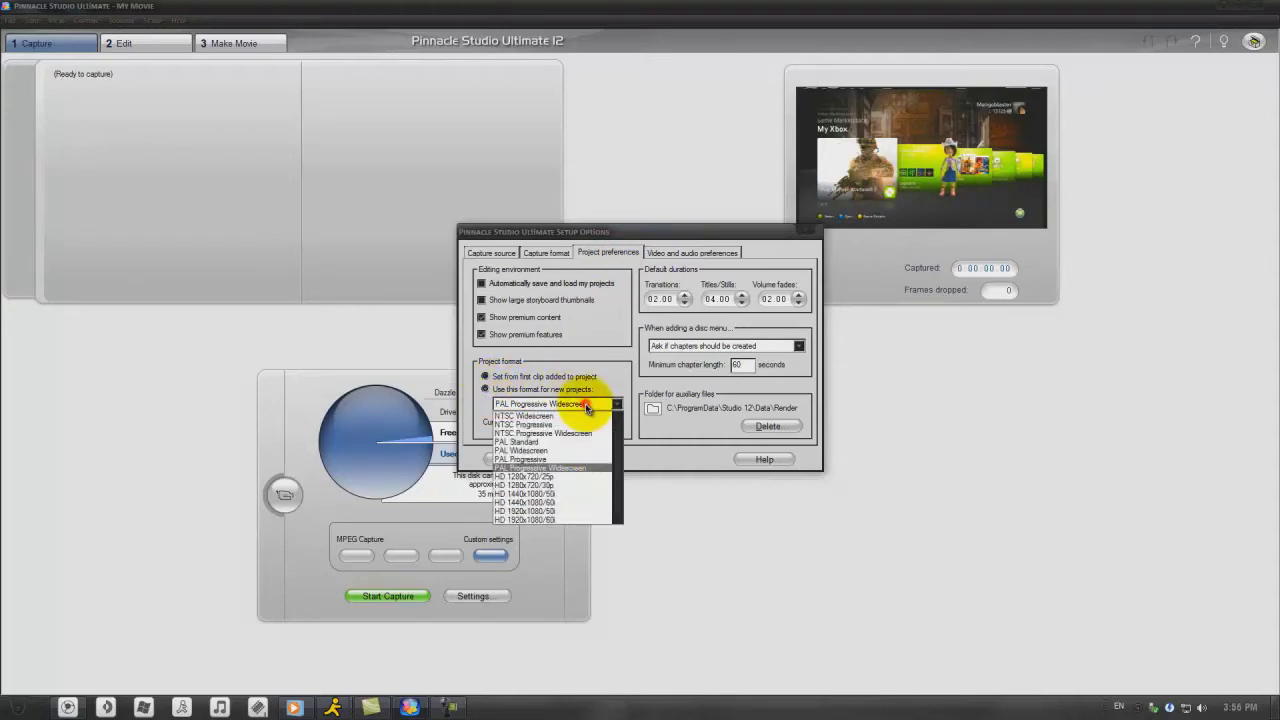
pyautogui.click(587, 407)
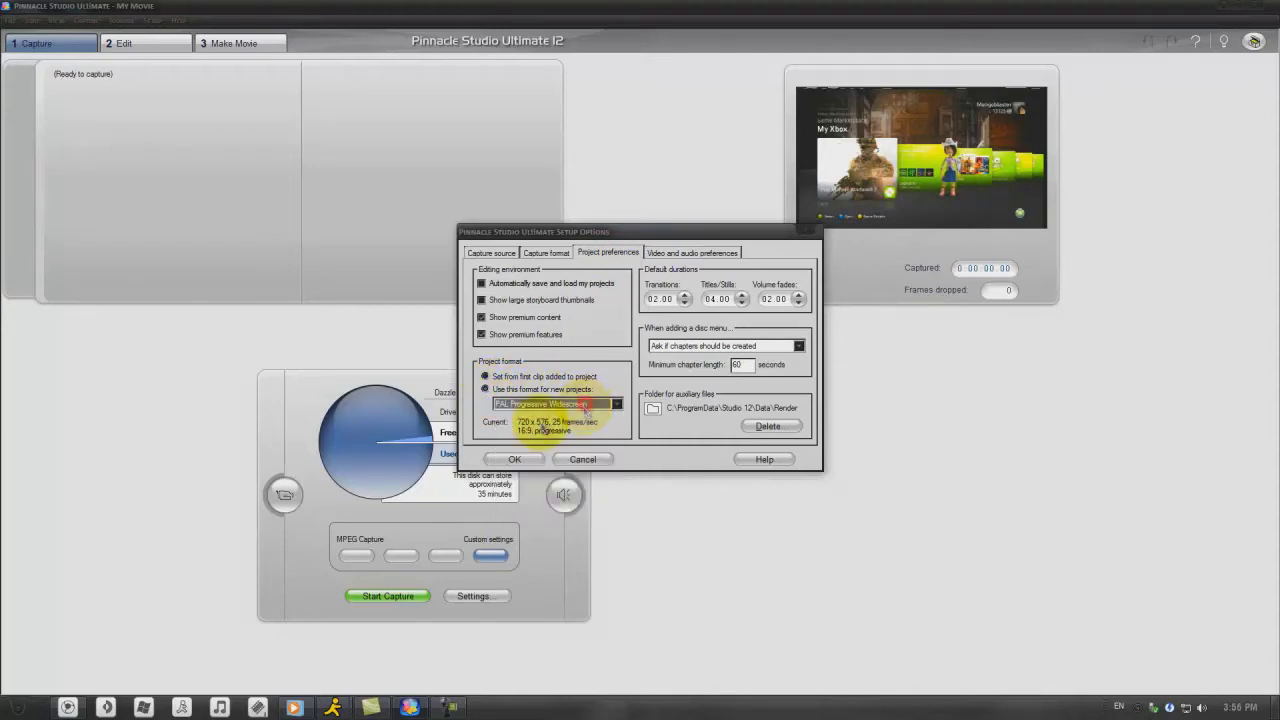
pyautogui.click(700, 254)
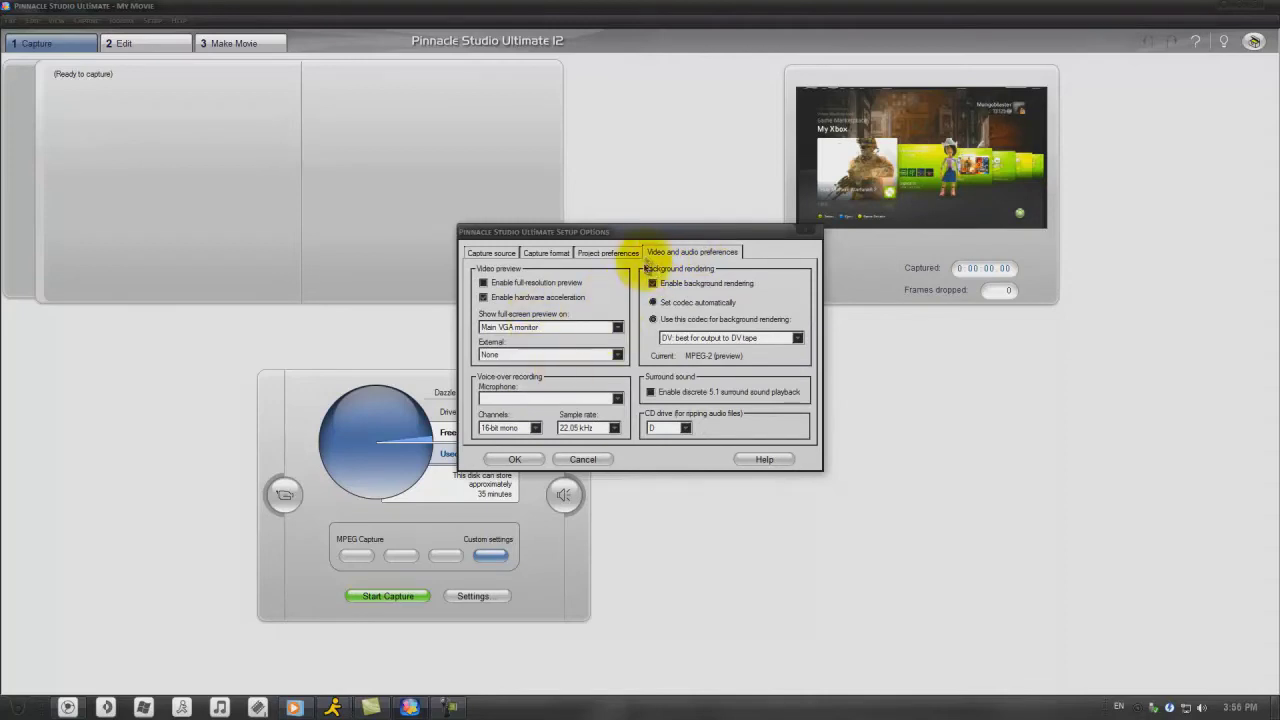
pyautogui.click(595, 253)
pyautogui.click(512, 459)
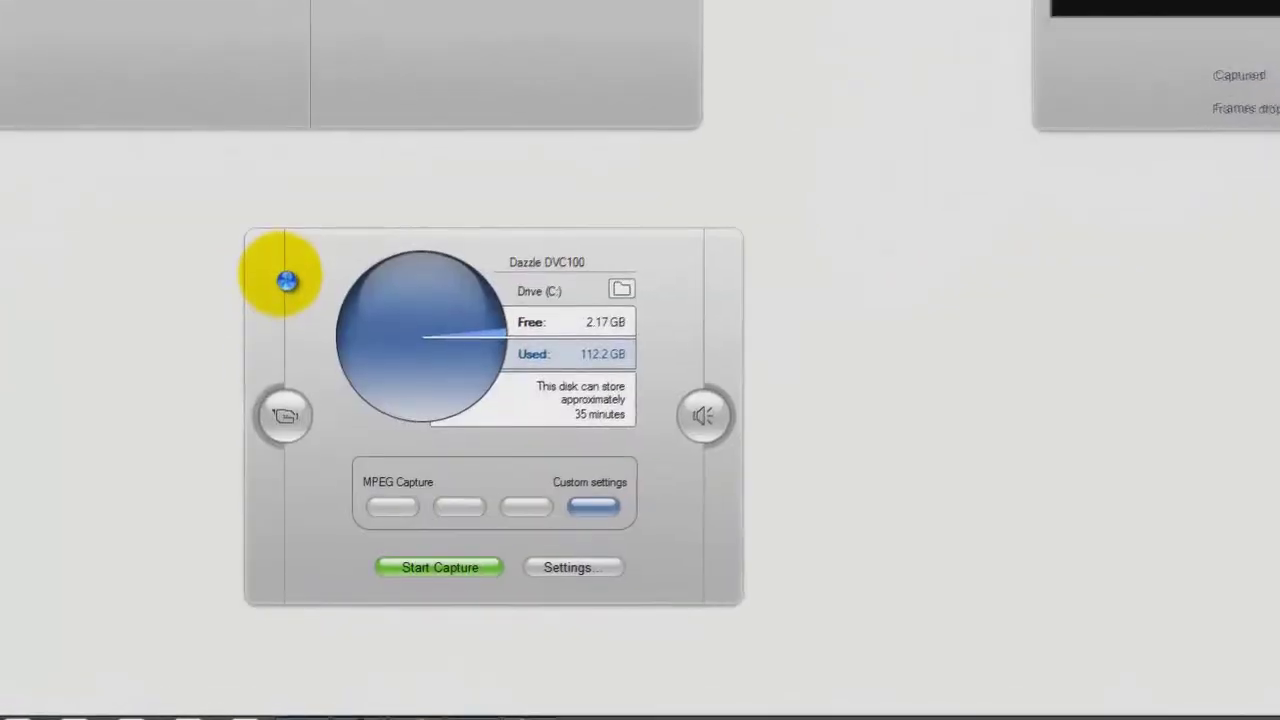
# Step: Use the S-Video input and start a capture named 'test'
pyautogui.click(300, 418)
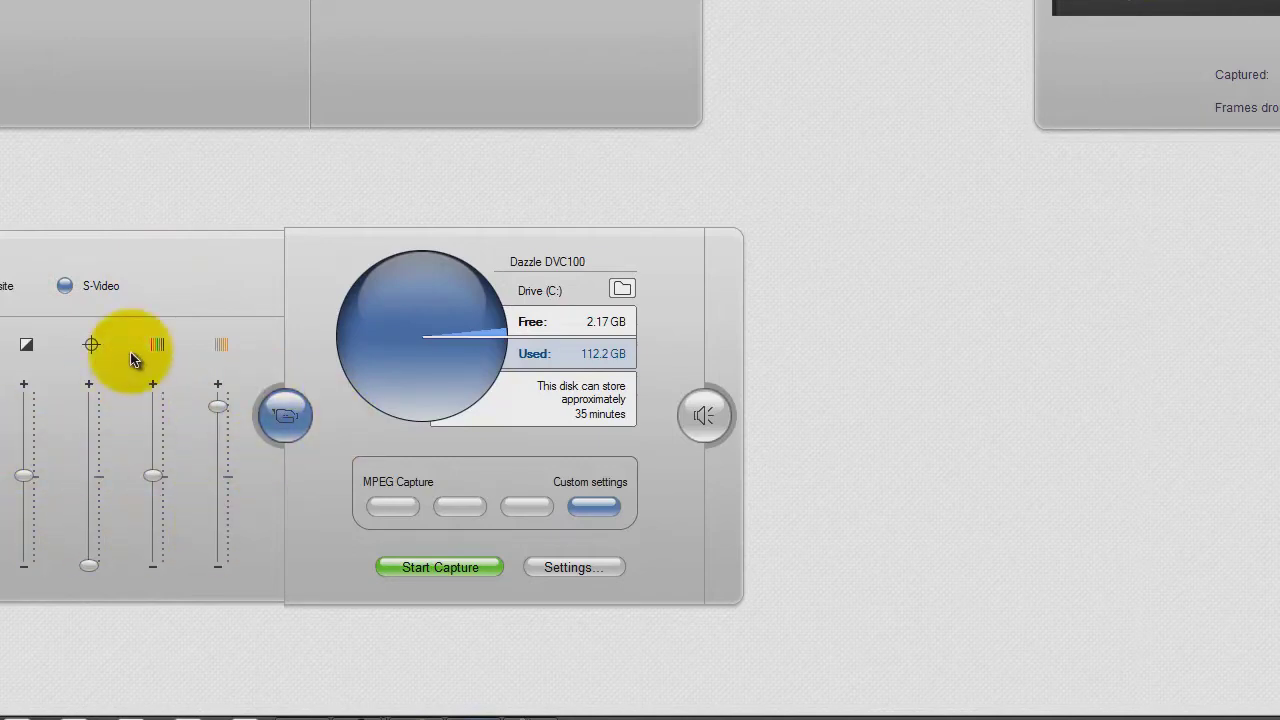
pyautogui.click(404, 560)
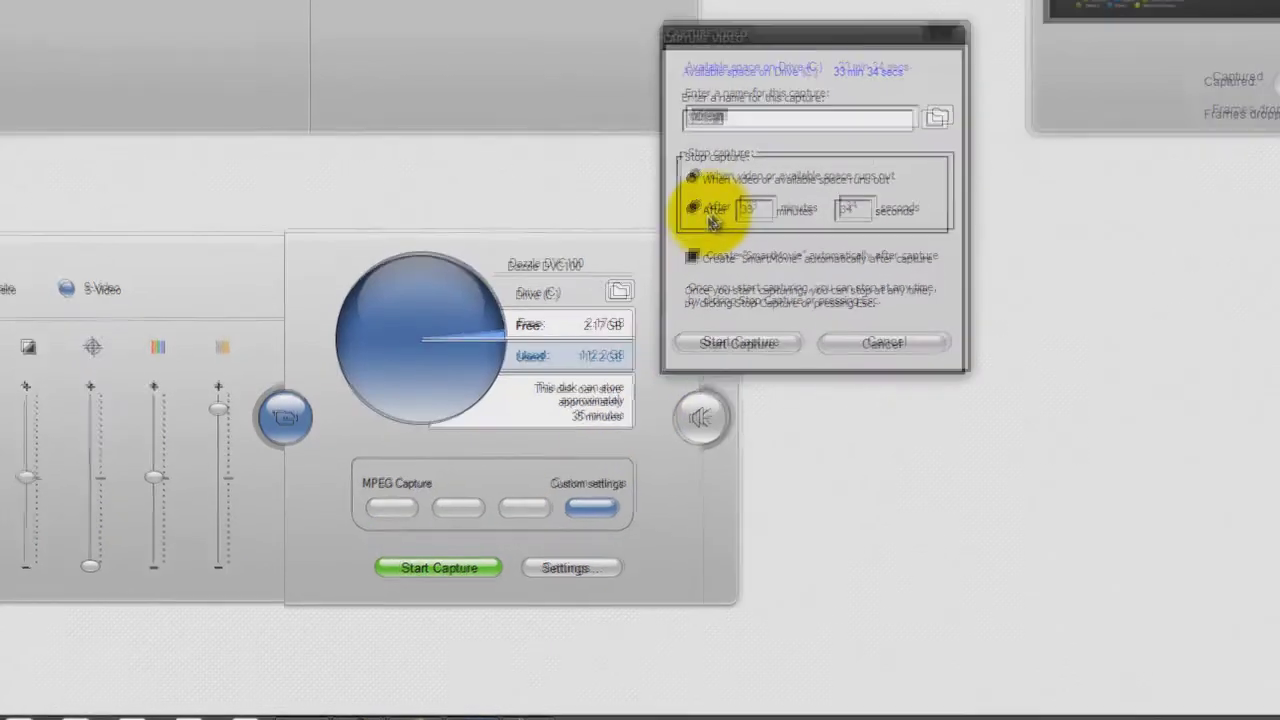
pyautogui.write('test')
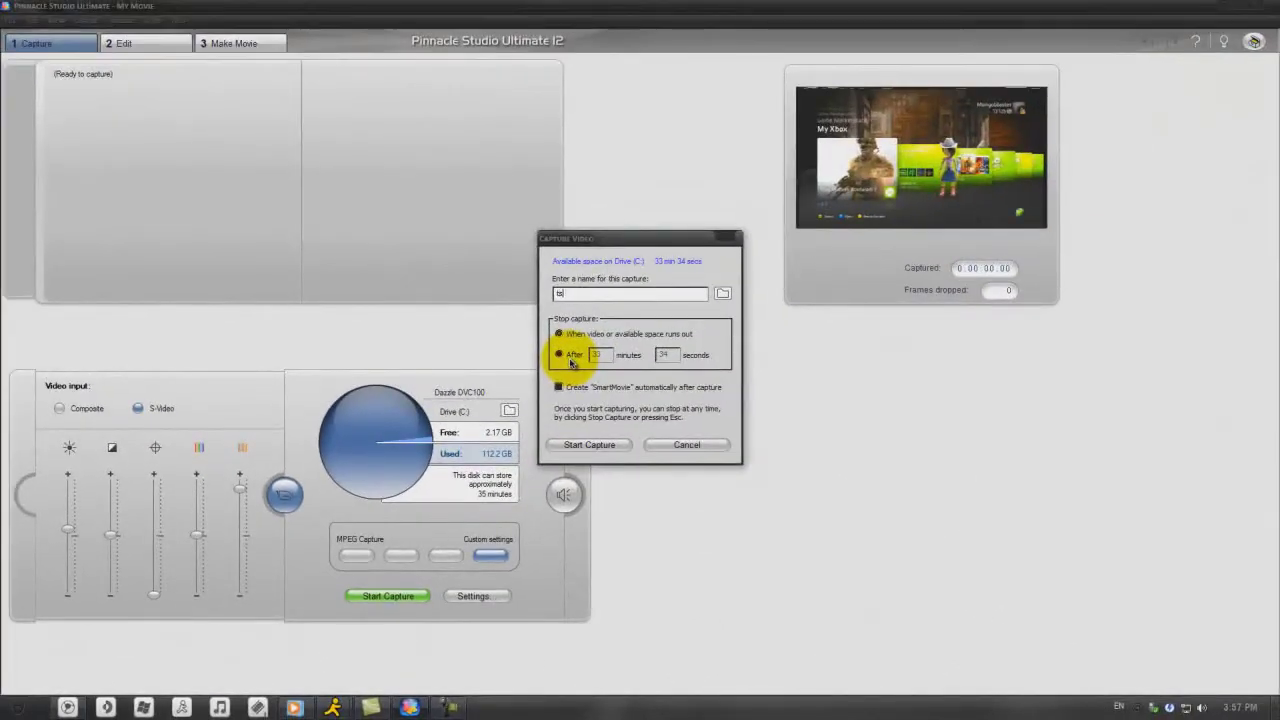
pyautogui.press('Return')
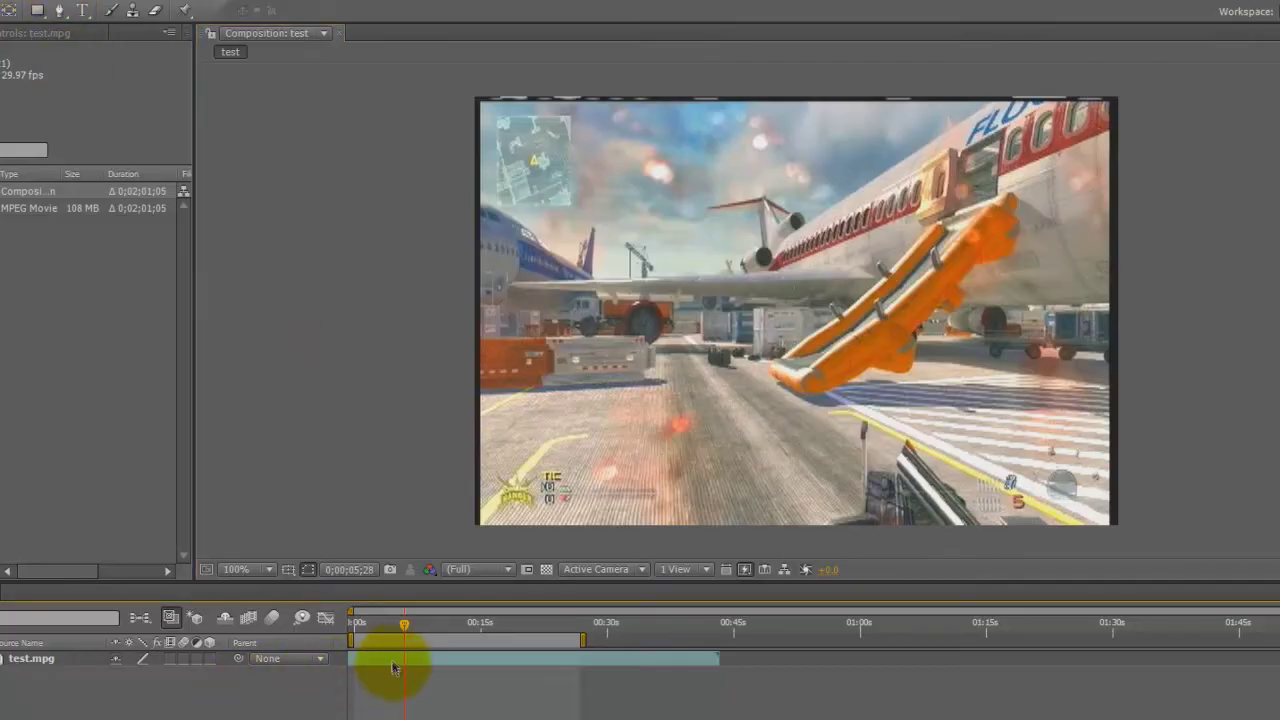
# Step: Bring up the options for the test.mpg layer in the test composition
pyautogui.rightClick(393, 668)
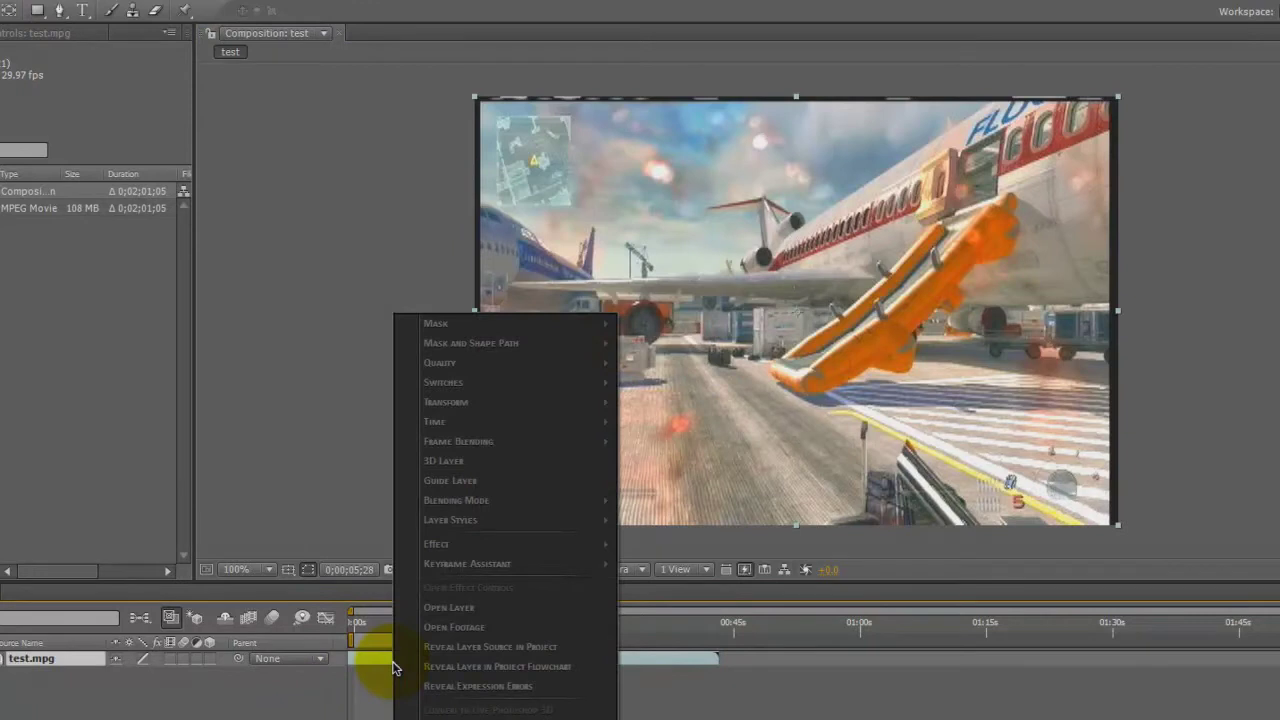
# Step: Apply RSMB 3.x motion blur to test.mpg with settings 1.00 and 100
pyautogui.moveTo(486, 543)
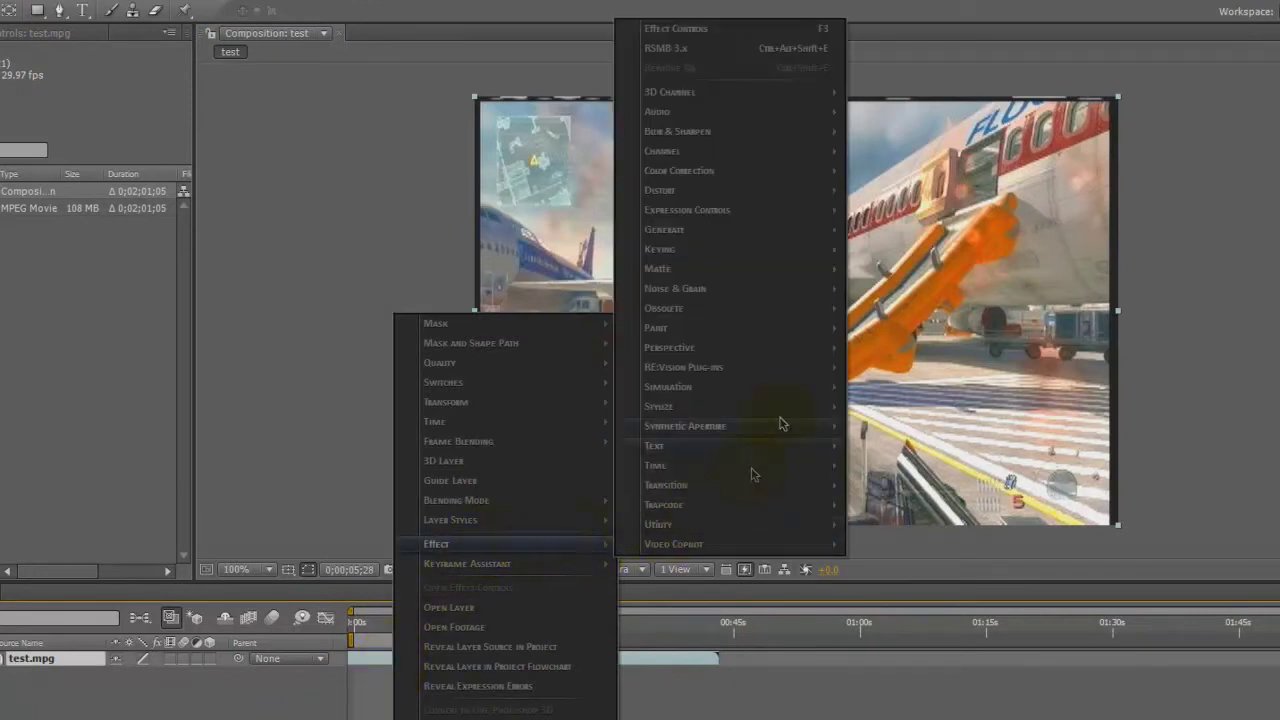
pyautogui.moveTo(791, 374)
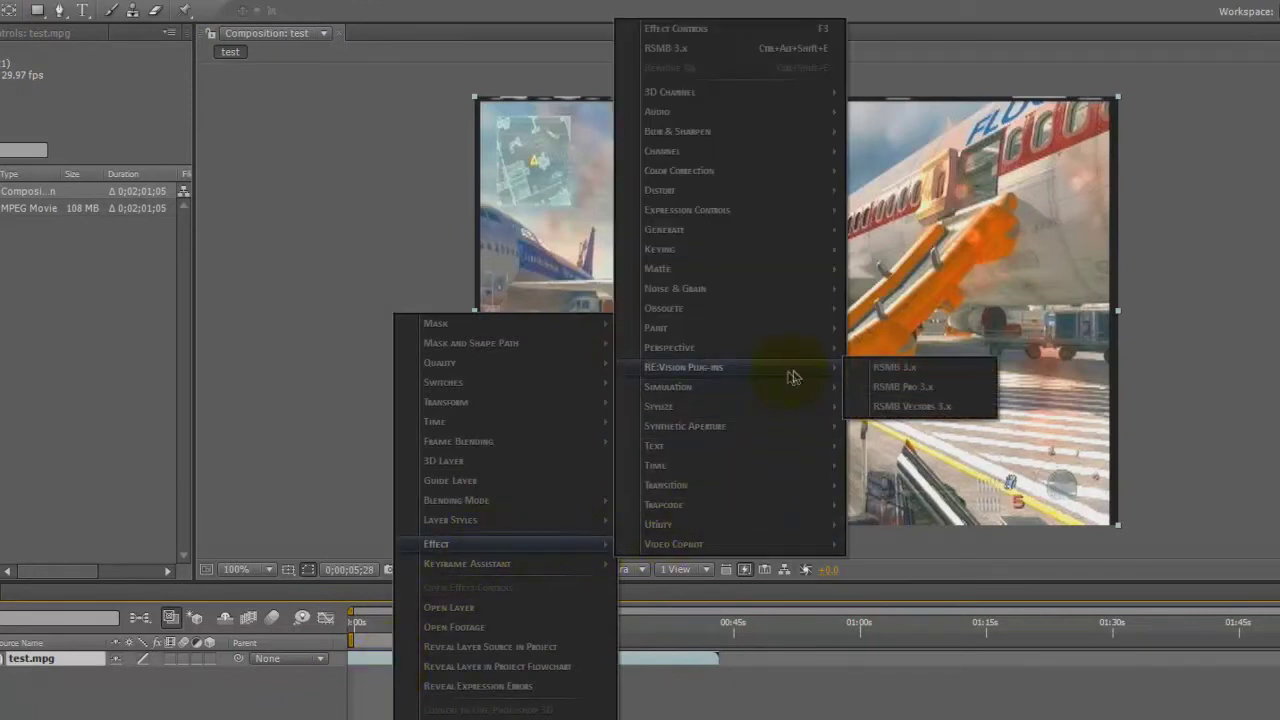
pyautogui.click(890, 367)
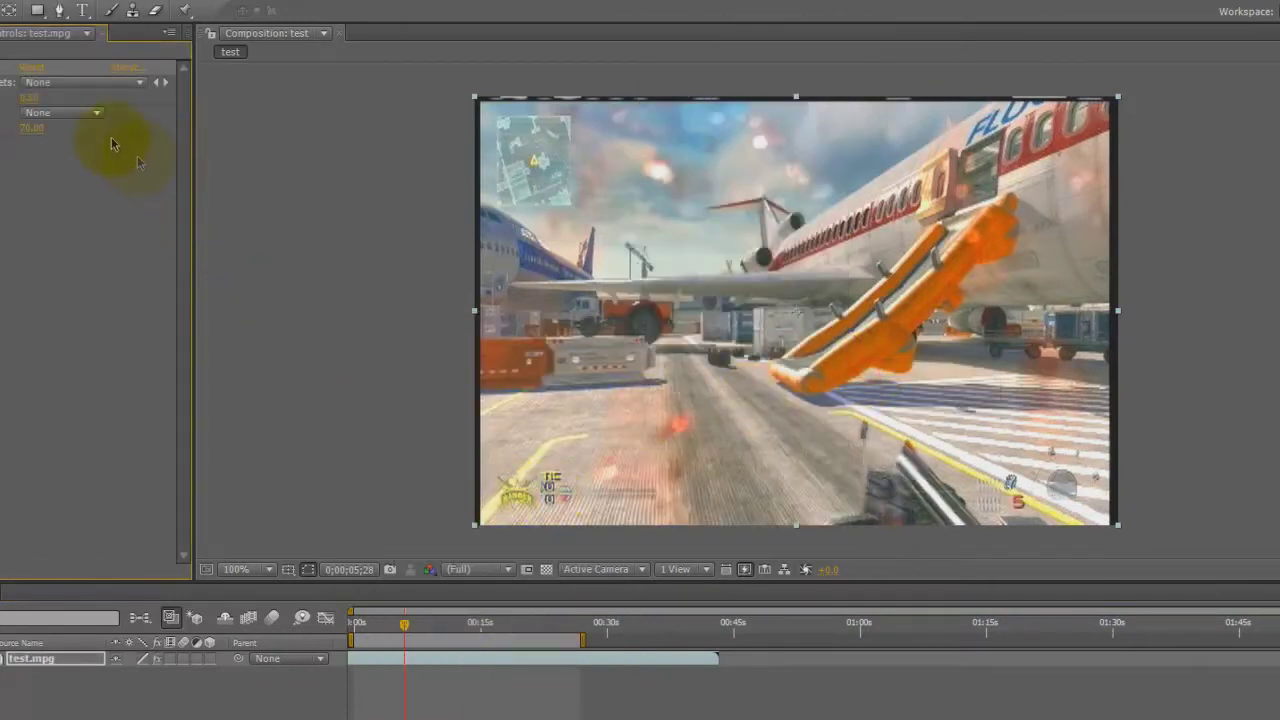
pyautogui.click(28, 100)
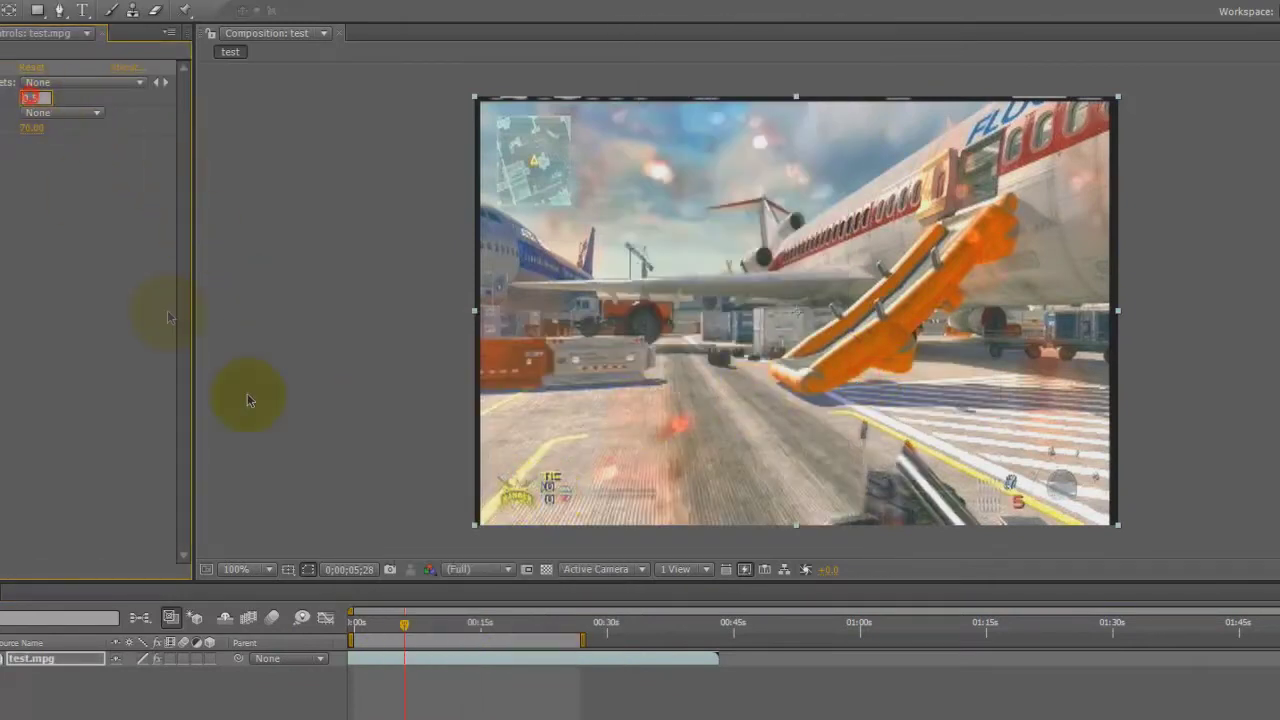
pyautogui.press('Return')
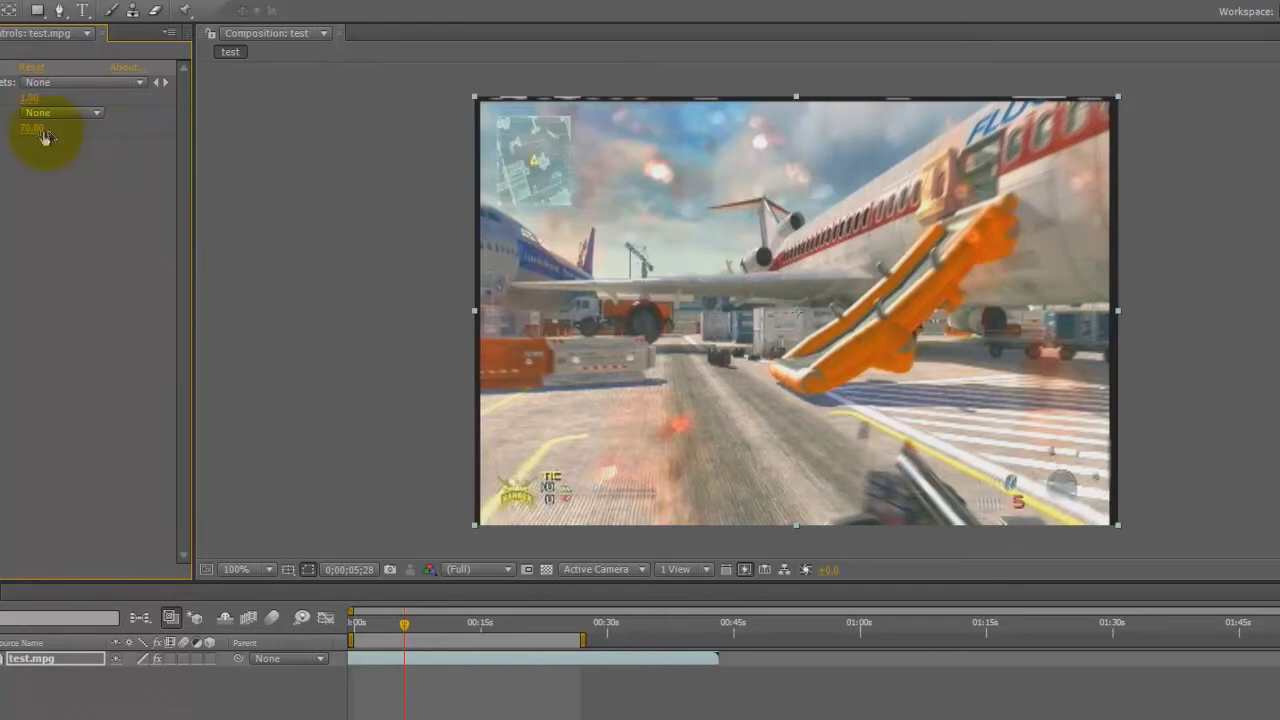
pyautogui.click(34, 128)
pyautogui.write('100')
pyautogui.press('Return')
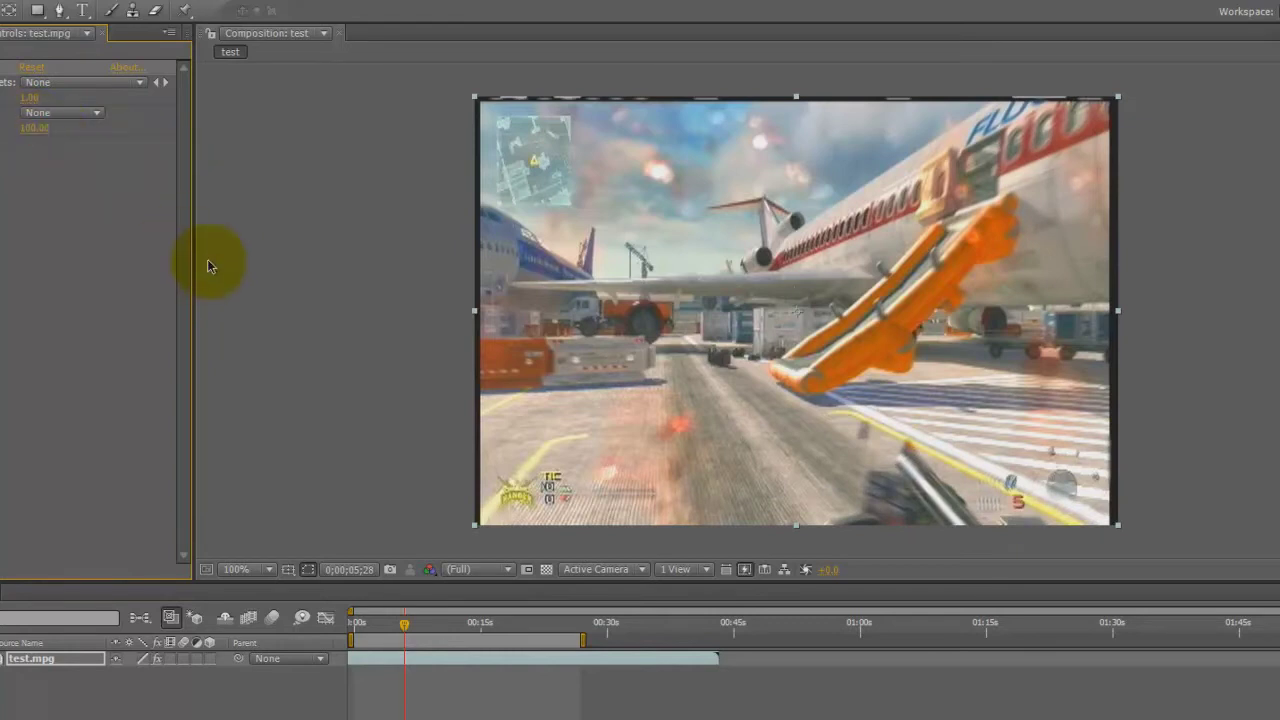
# Step: Enable frame blending, end the work area near 22 seconds, and place test.avi on the Vegas timeline
pyautogui.click(248, 618)
pyautogui.click(176, 661)
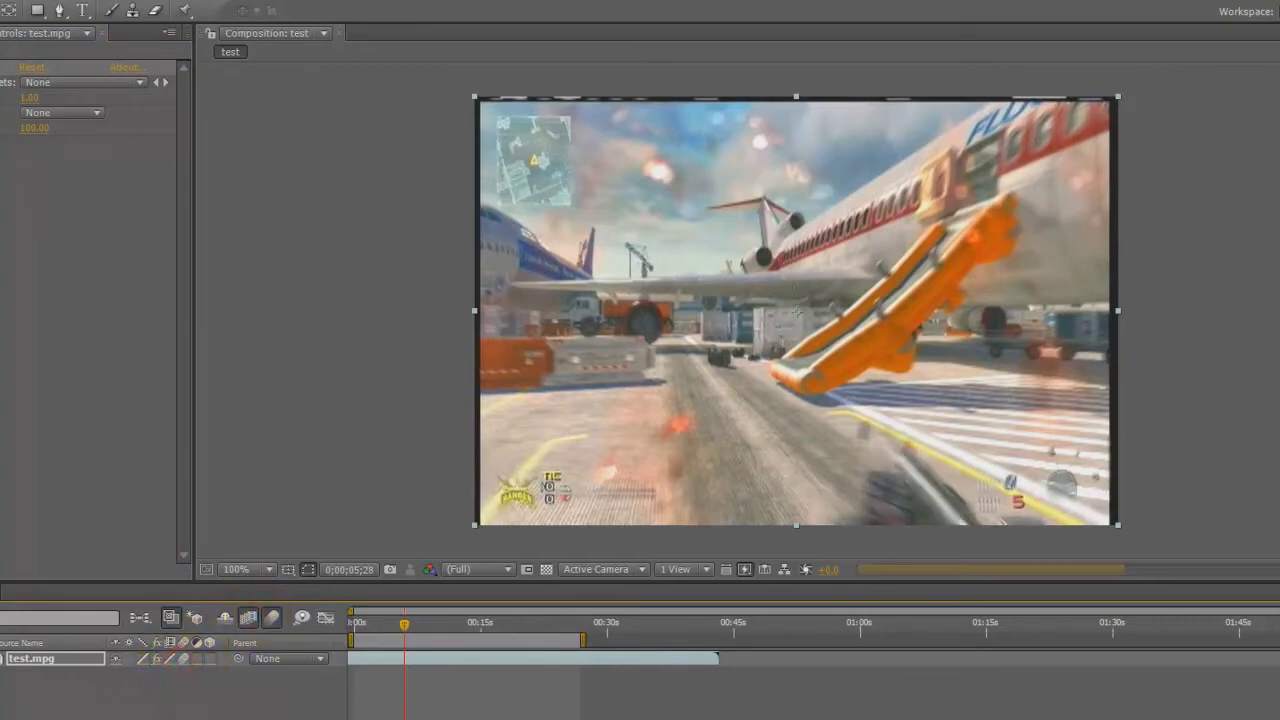
pyautogui.moveTo(408, 633); pyautogui.dragTo(433, 632)
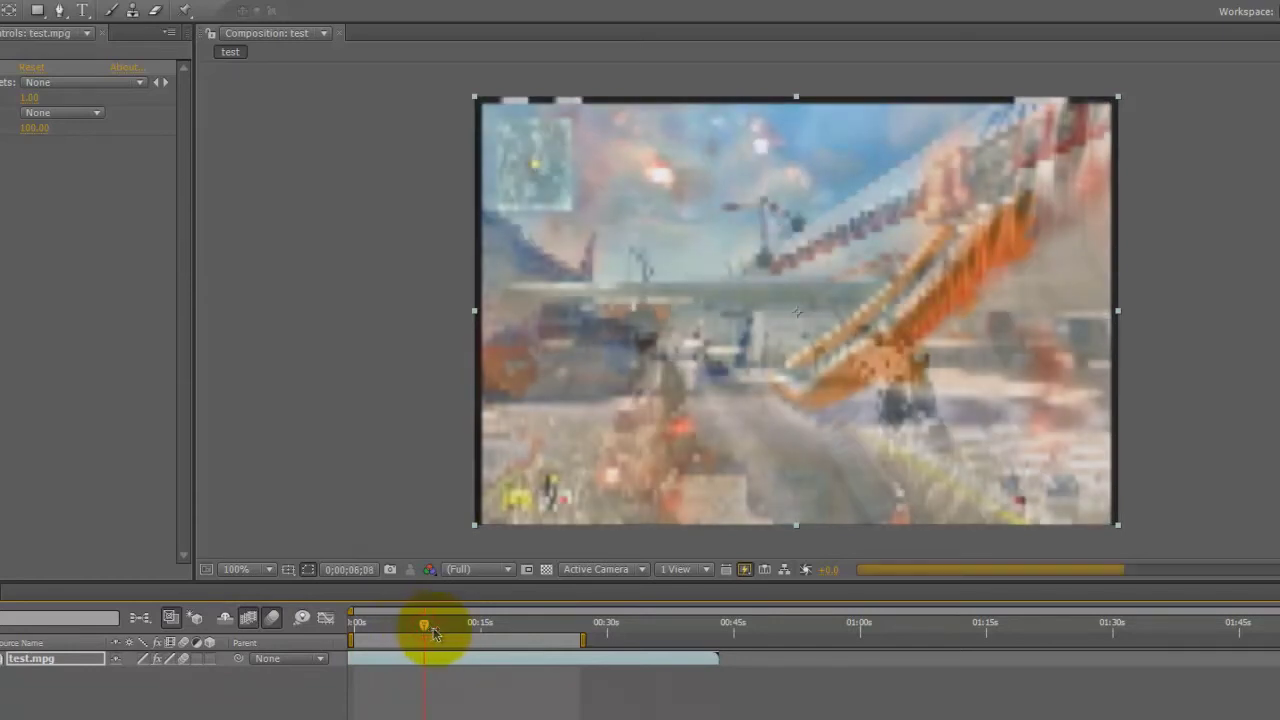
pyautogui.moveTo(584, 641); pyautogui.dragTo(457, 637)
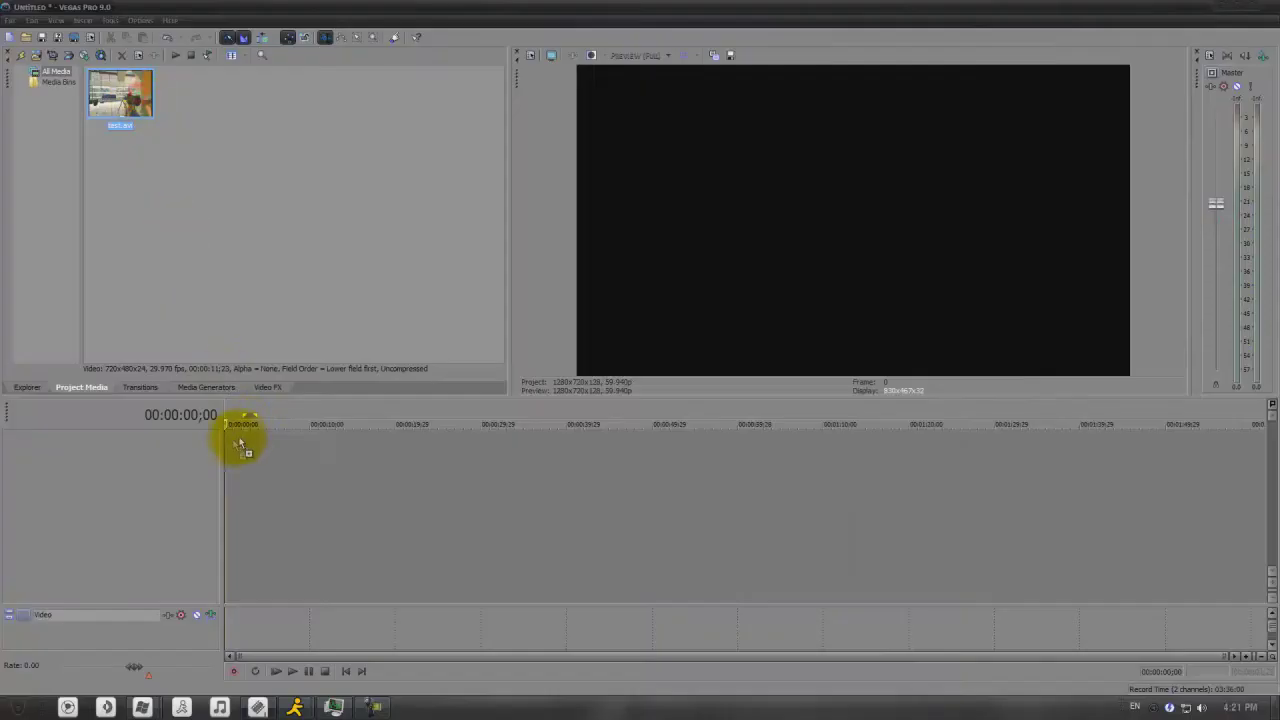
pyautogui.moveTo(240, 445); pyautogui.dragTo(230, 440)
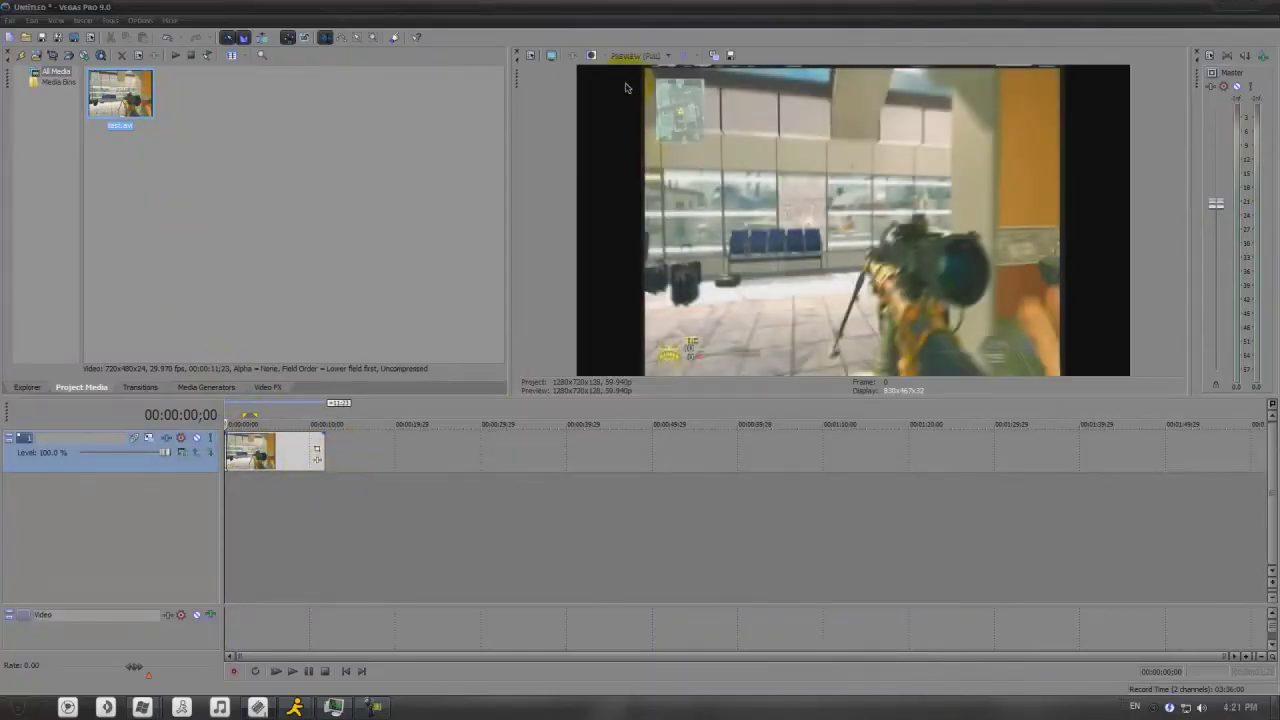
# Step: Switch the project video template to HDV 720-24p (1280x720, 23.976 fps)
pyautogui.click(531, 55)
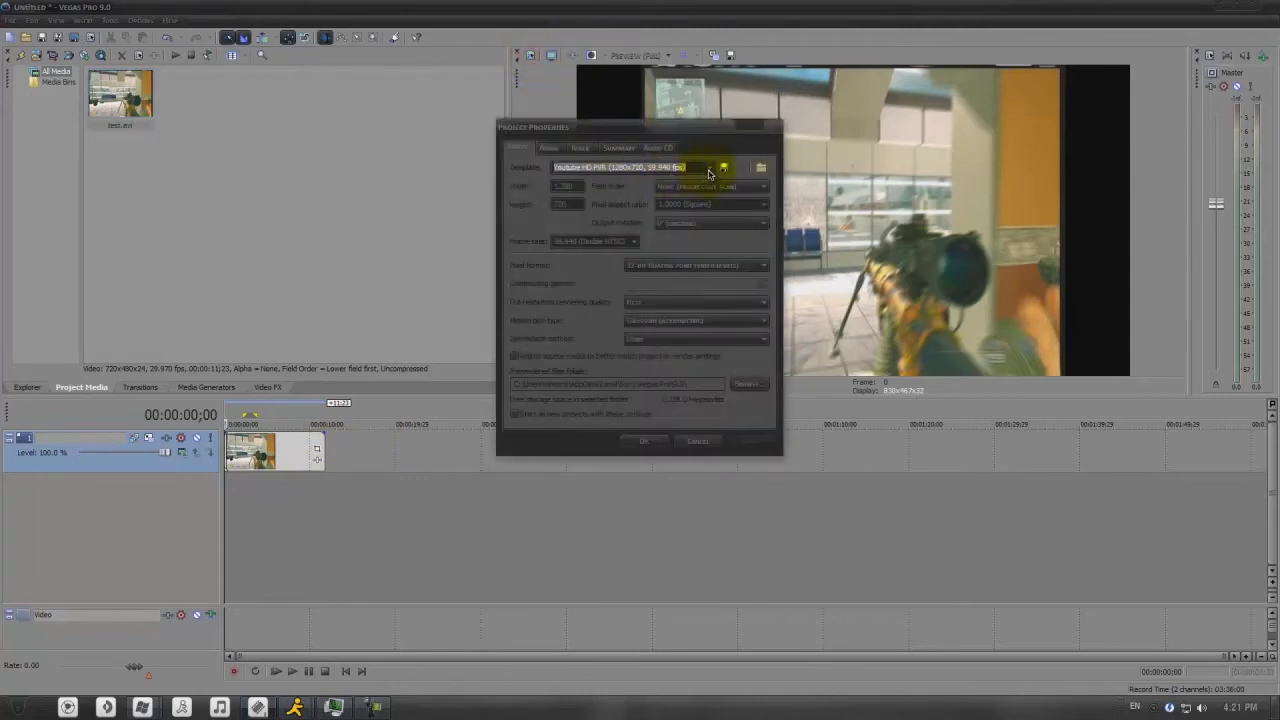
pyautogui.click(710, 167)
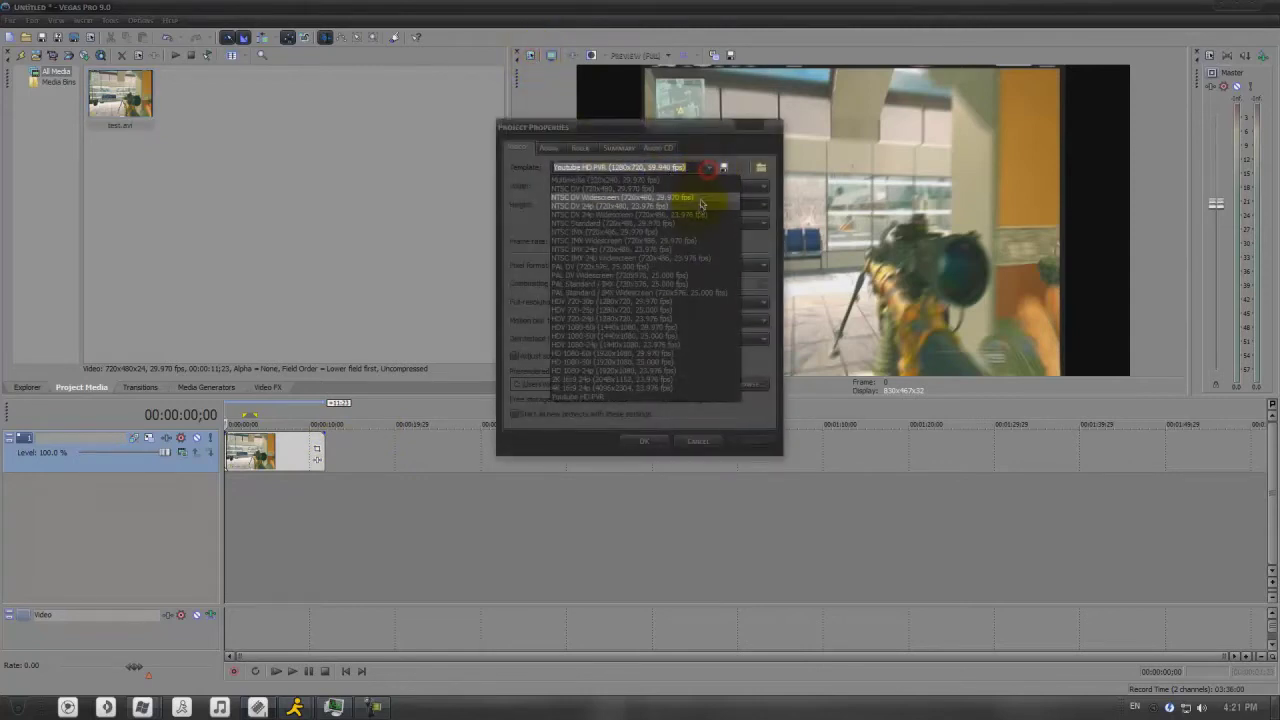
pyautogui.click(694, 318)
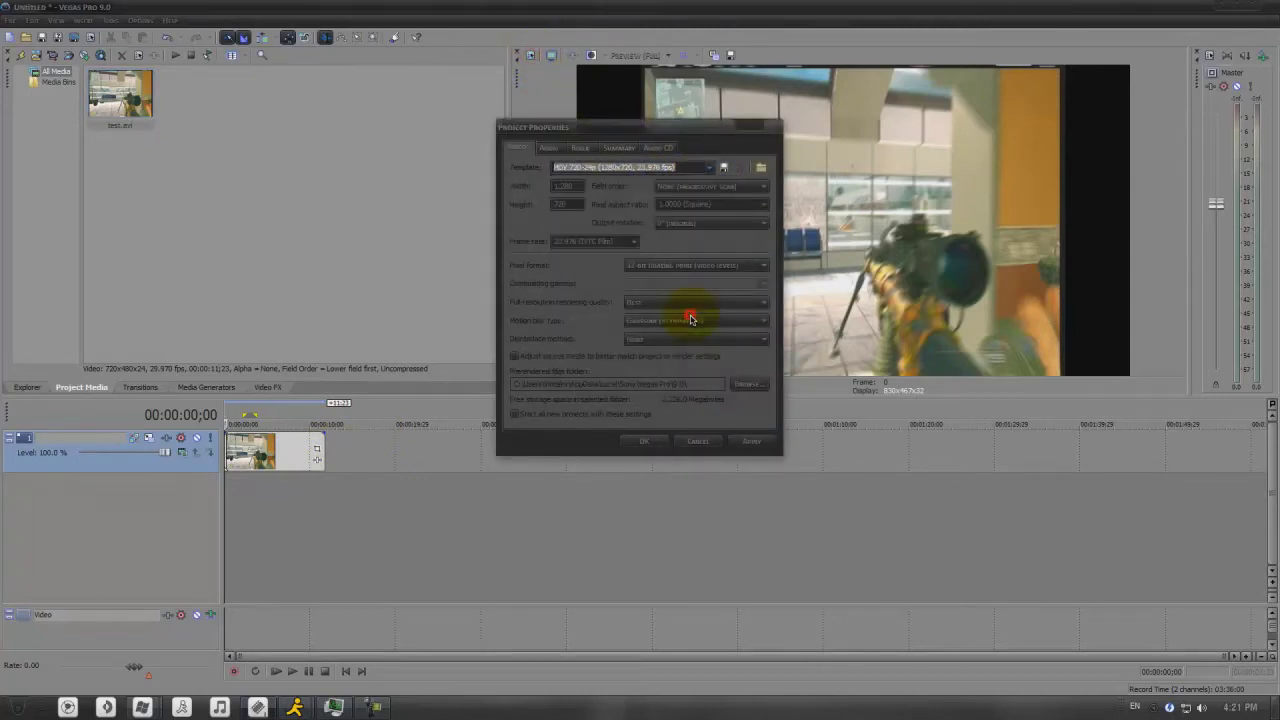
pyautogui.click(647, 442)
# Step: Turn off Maintain aspect ratio in the clip's properties
pyautogui.rightClick(290, 449)
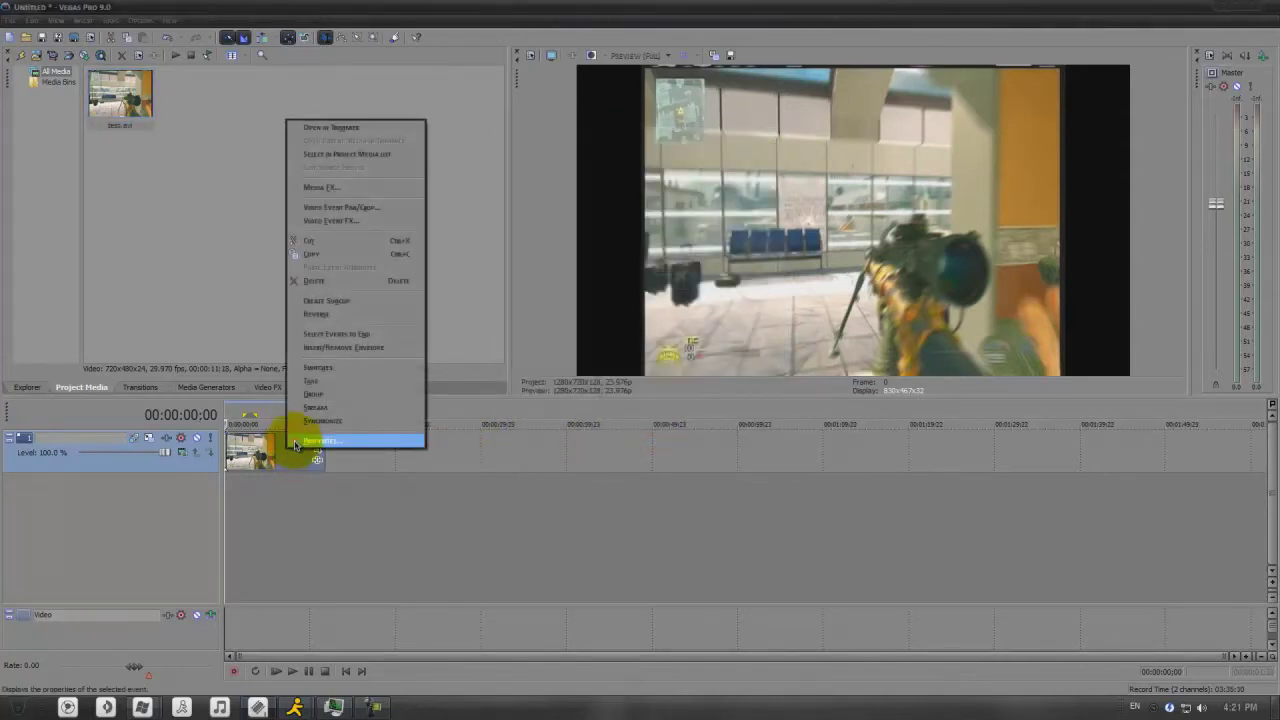
pyautogui.click(318, 441)
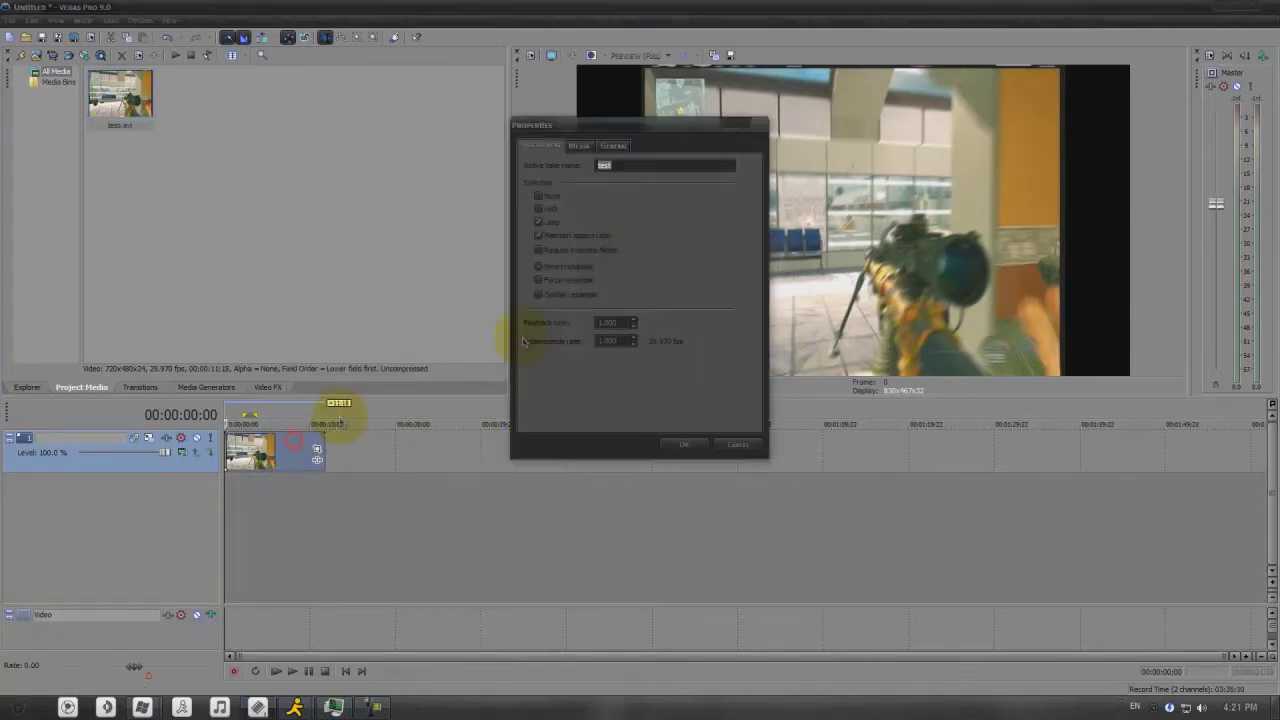
pyautogui.click(537, 237)
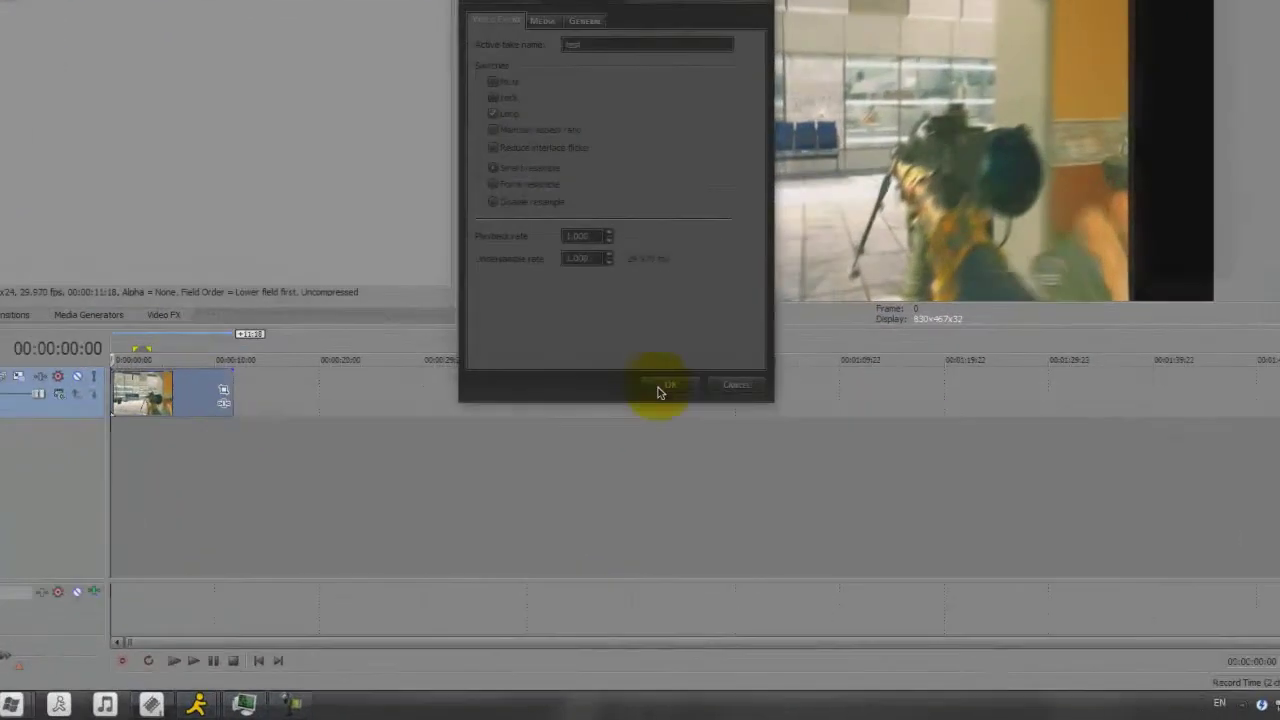
pyautogui.click(662, 386)
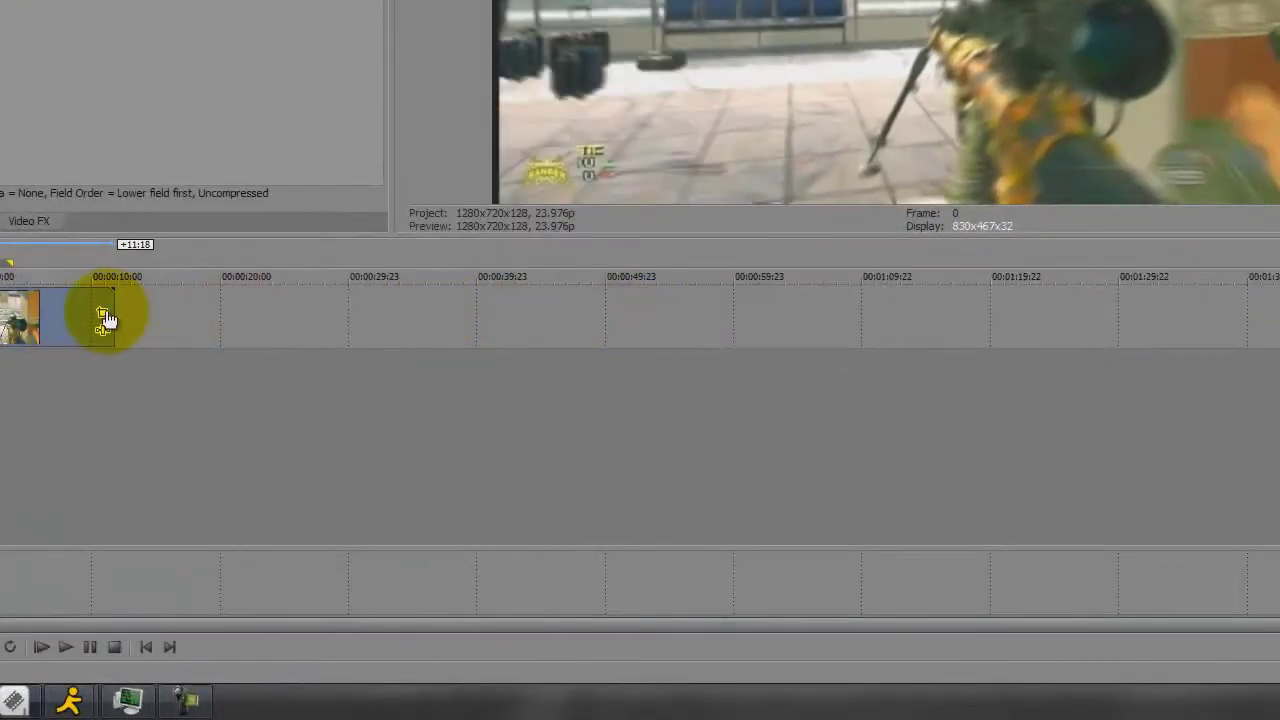
# Step: Crop the clip slightly inward from its corner in Event Pan/Crop
pyautogui.click(105, 318)
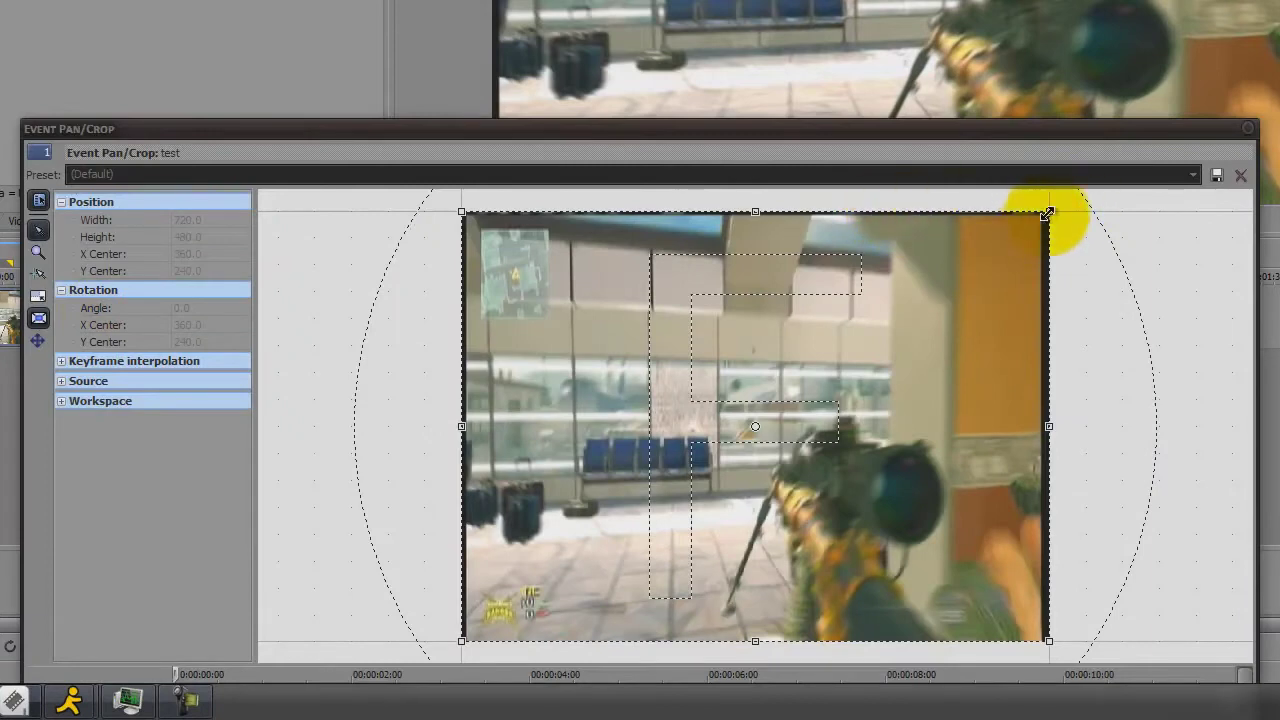
pyautogui.moveTo(1047, 213); pyautogui.dragTo(1040, 221)
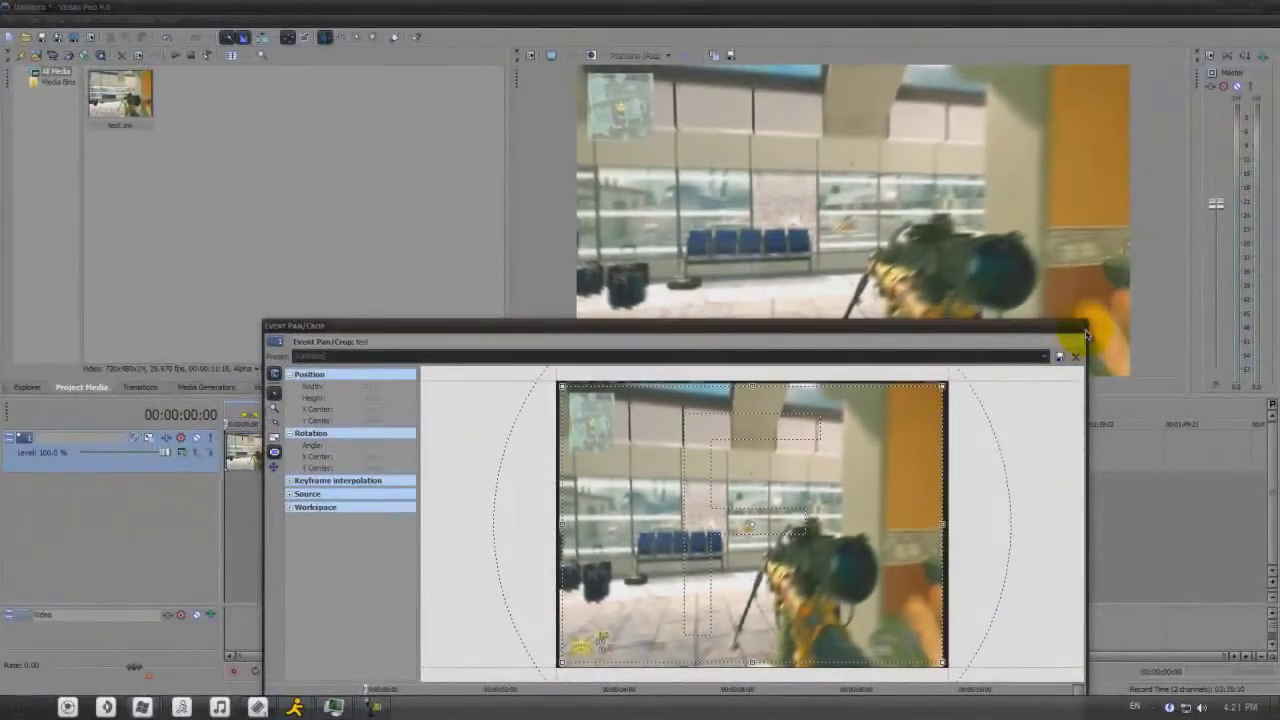
pyautogui.click(1248, 129)
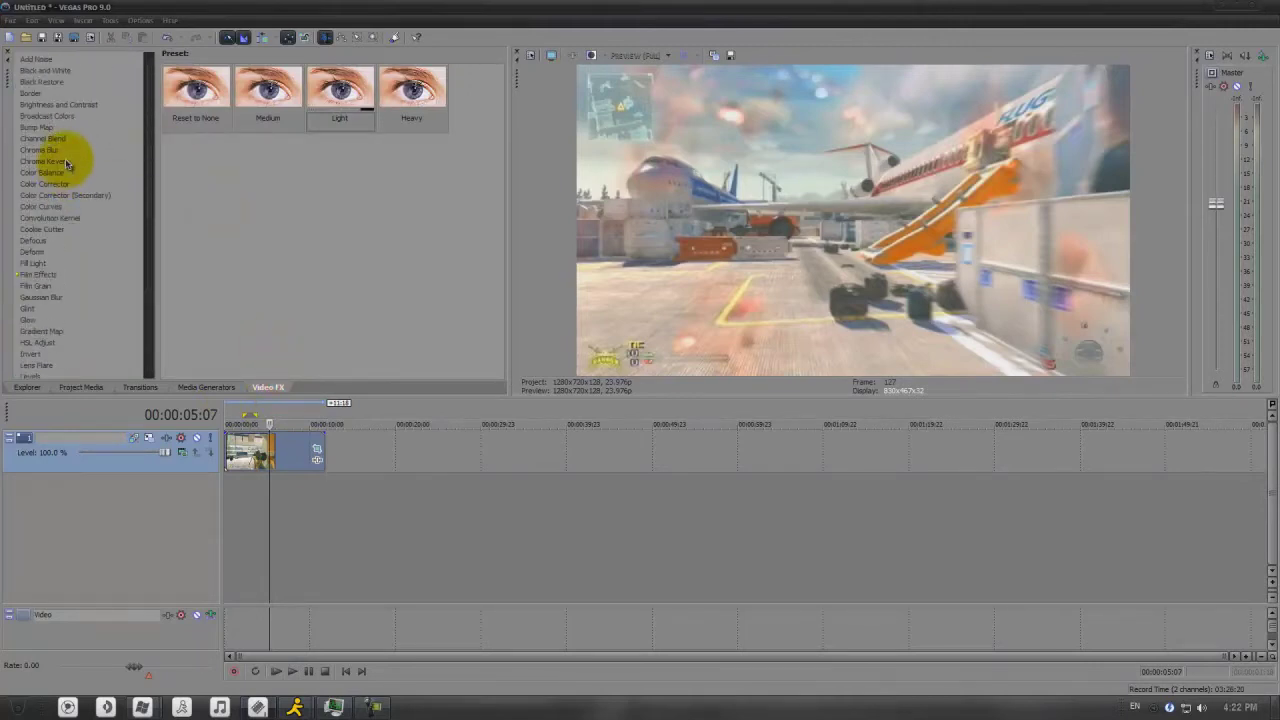
# Step: Apply the Color Corrector (Secondary) 'Studio RGB to Computer RGB' preset to the clip
pyautogui.click(62, 103)
pyautogui.click(40, 205)
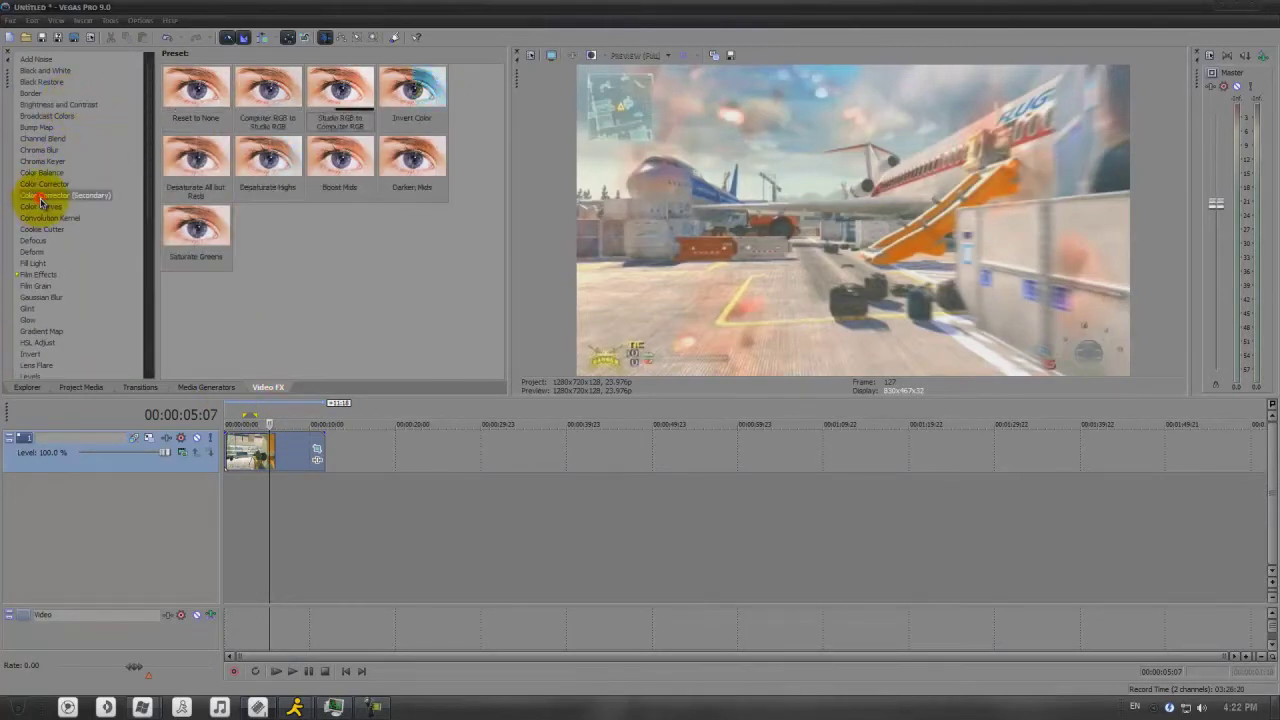
pyautogui.moveTo(330, 95); pyautogui.dragTo(266, 450)
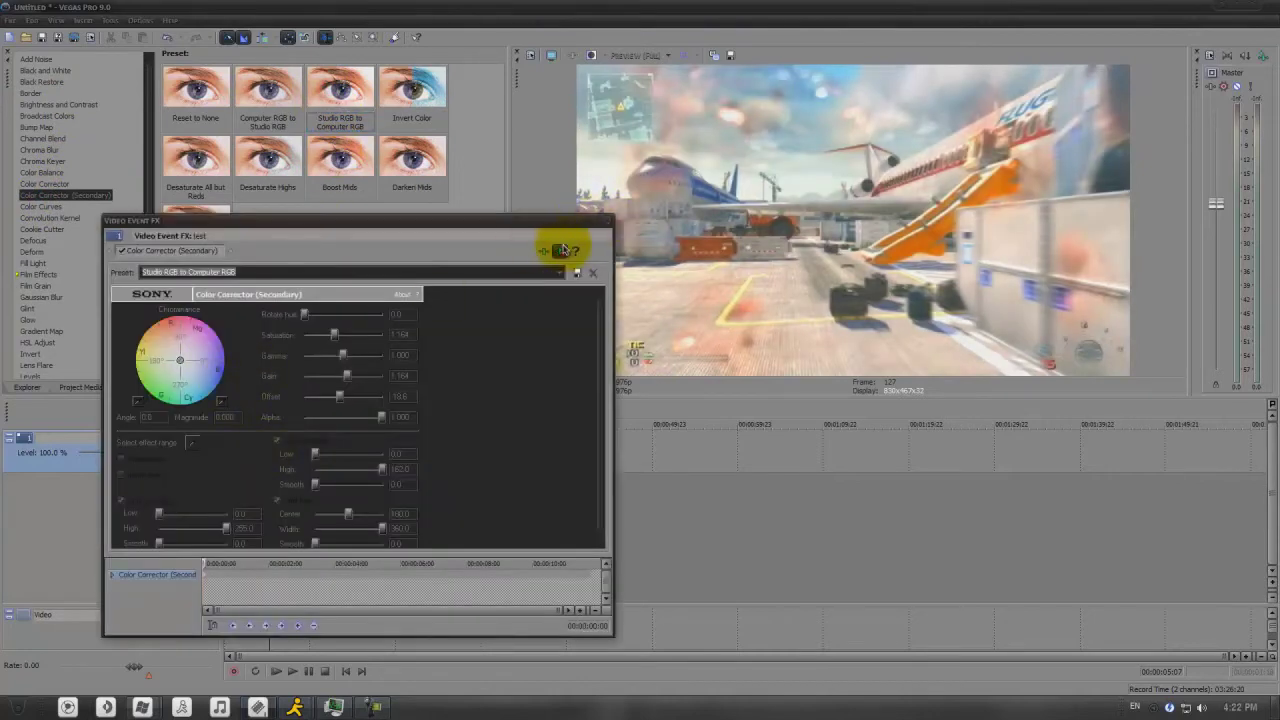
pyautogui.click(604, 220)
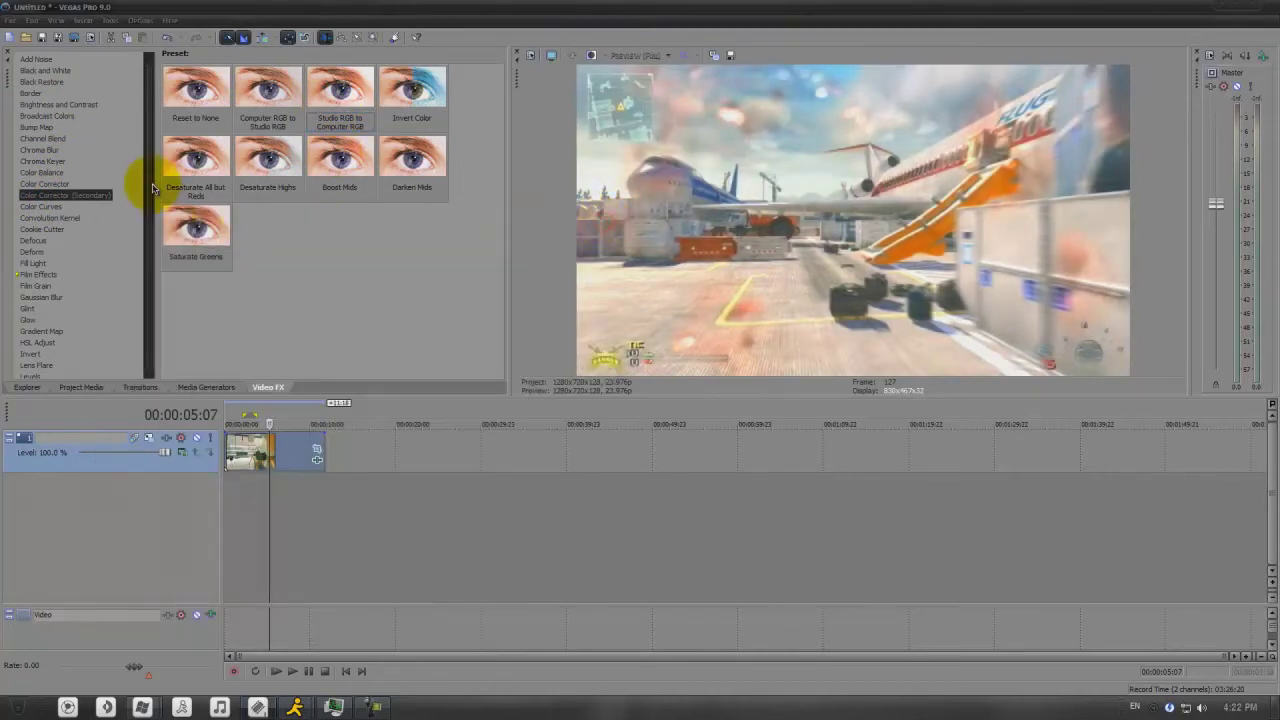
# Step: Add the Soft Contrast 'Soft Moderate Contrast' preset and scrub across the clip to preview it
pyautogui.scroll(-9, 140, 270)
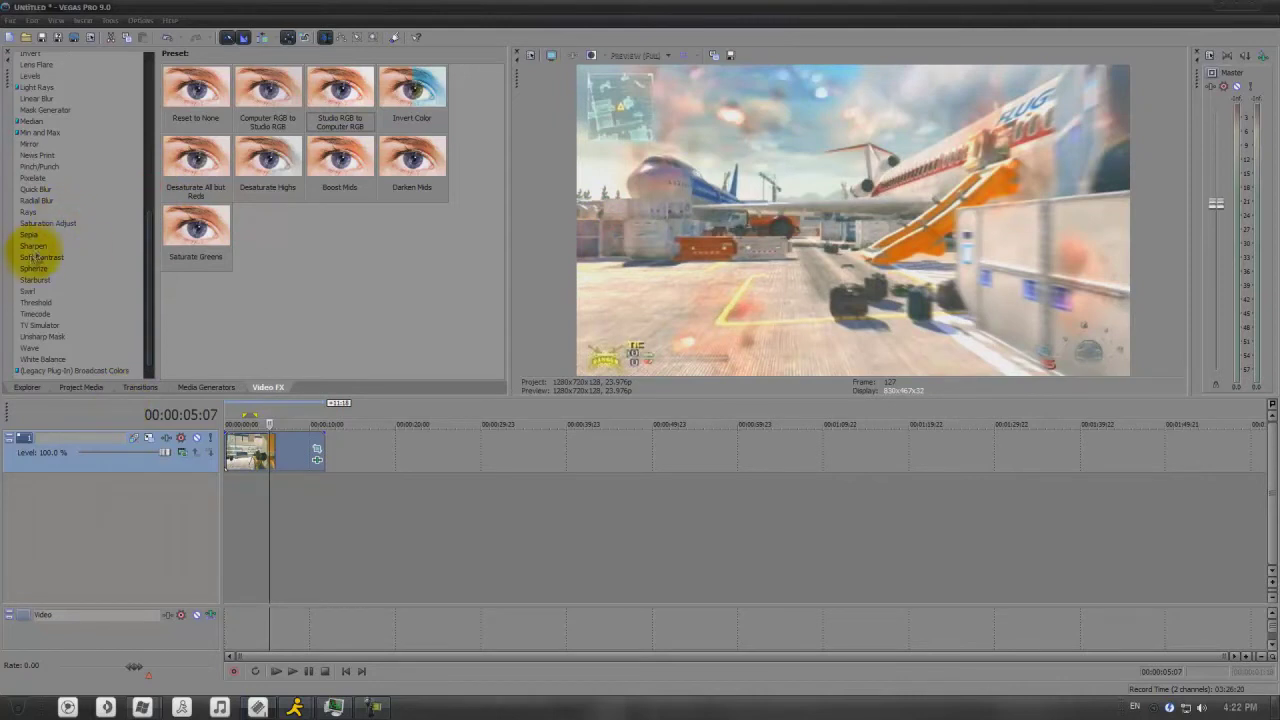
pyautogui.click(35, 258)
pyautogui.moveTo(200, 115); pyautogui.dragTo(250, 450)
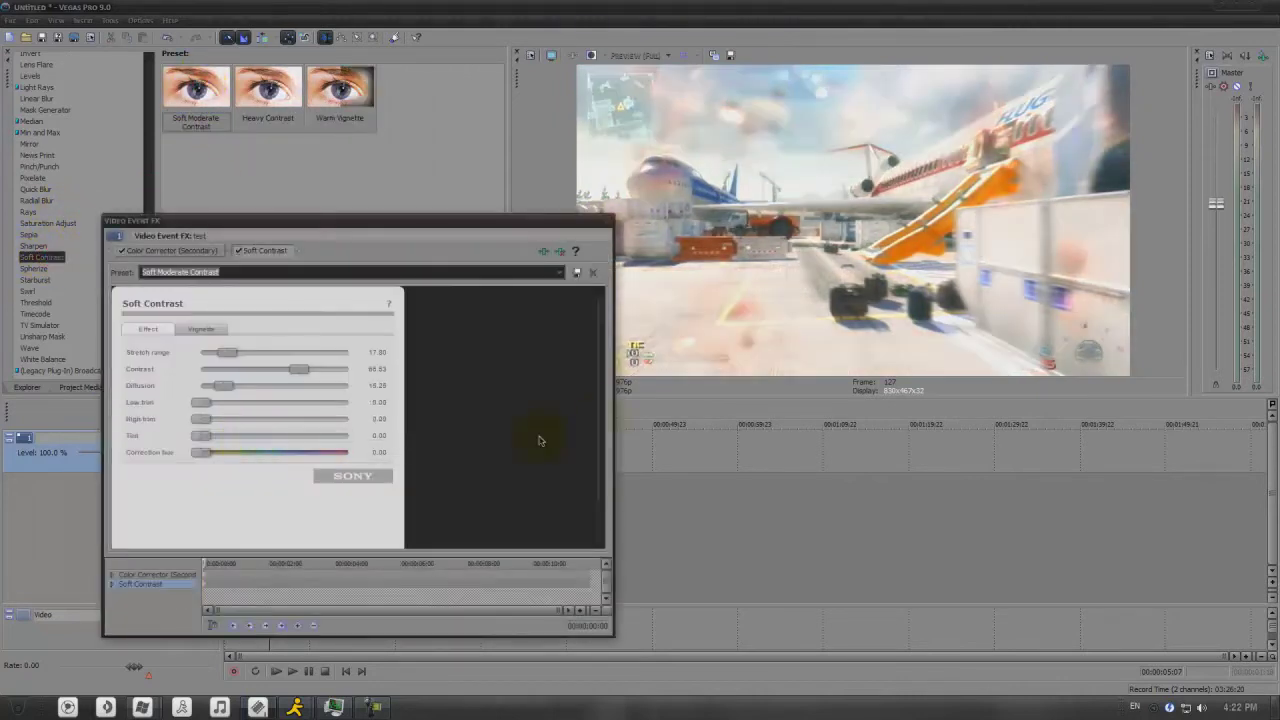
pyautogui.click(609, 224)
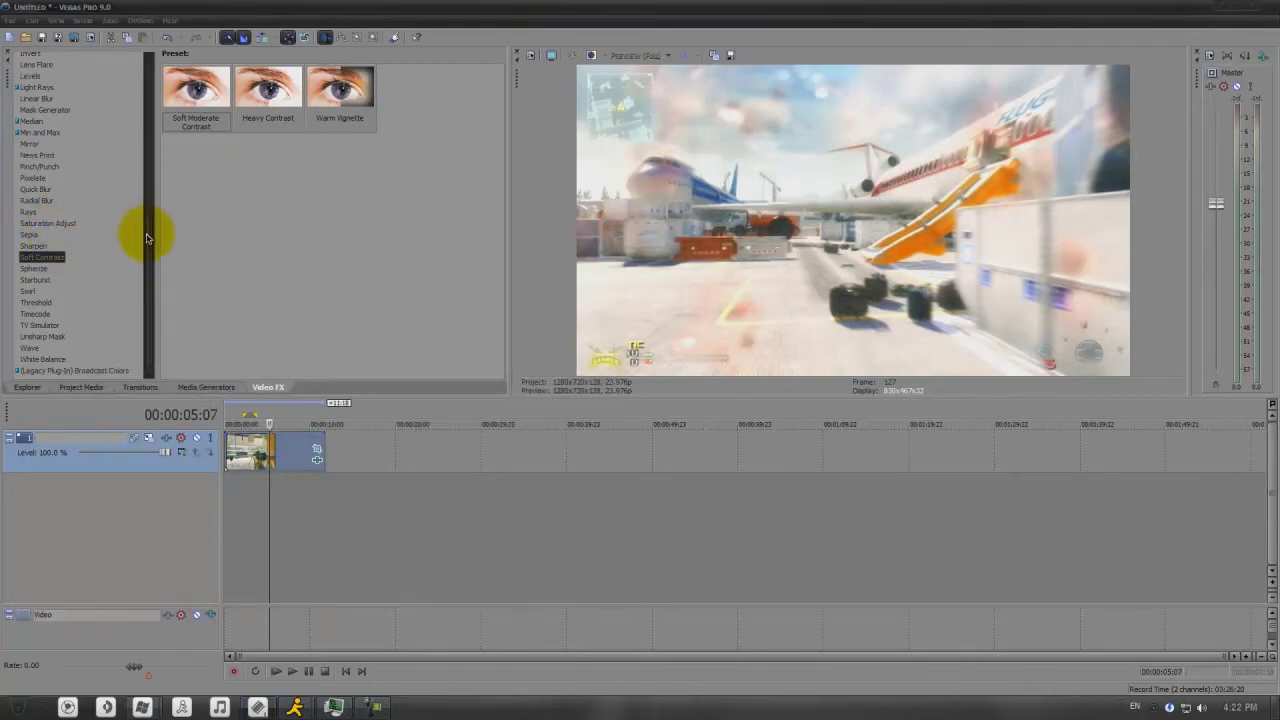
pyautogui.scroll(8, 146, 238)
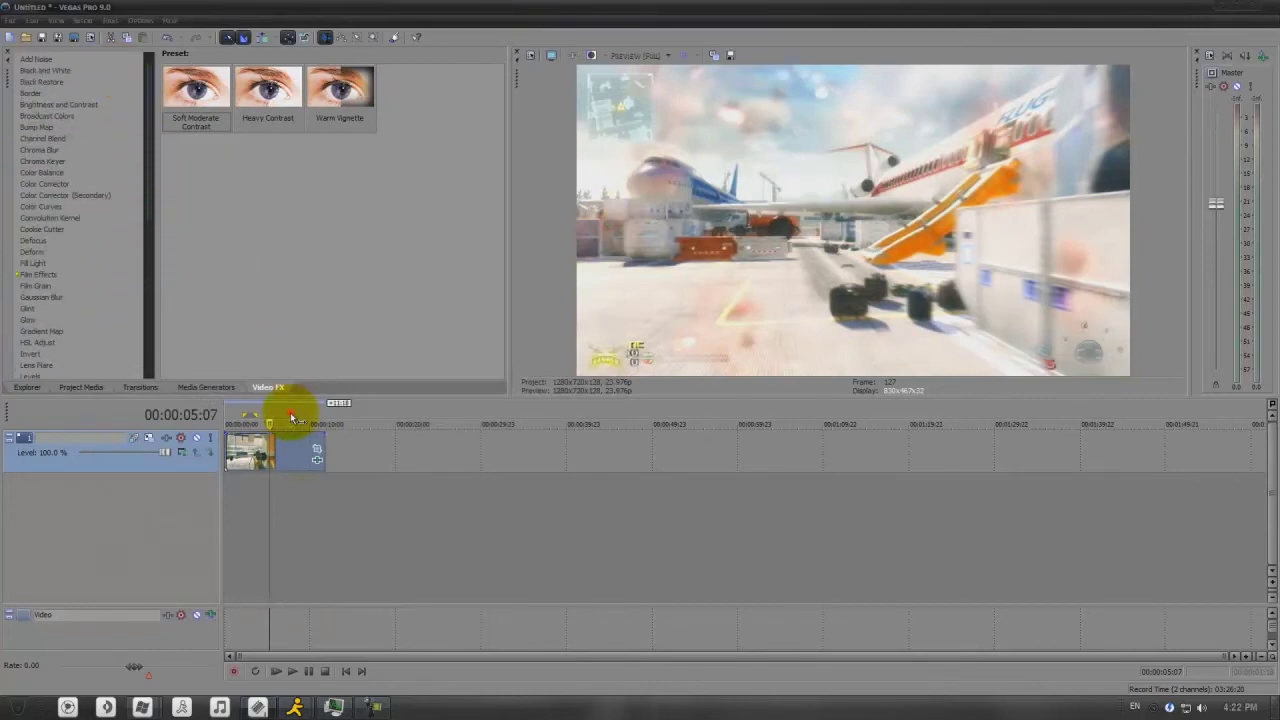
pyautogui.moveTo(293, 418); pyautogui.dragTo(243, 412)
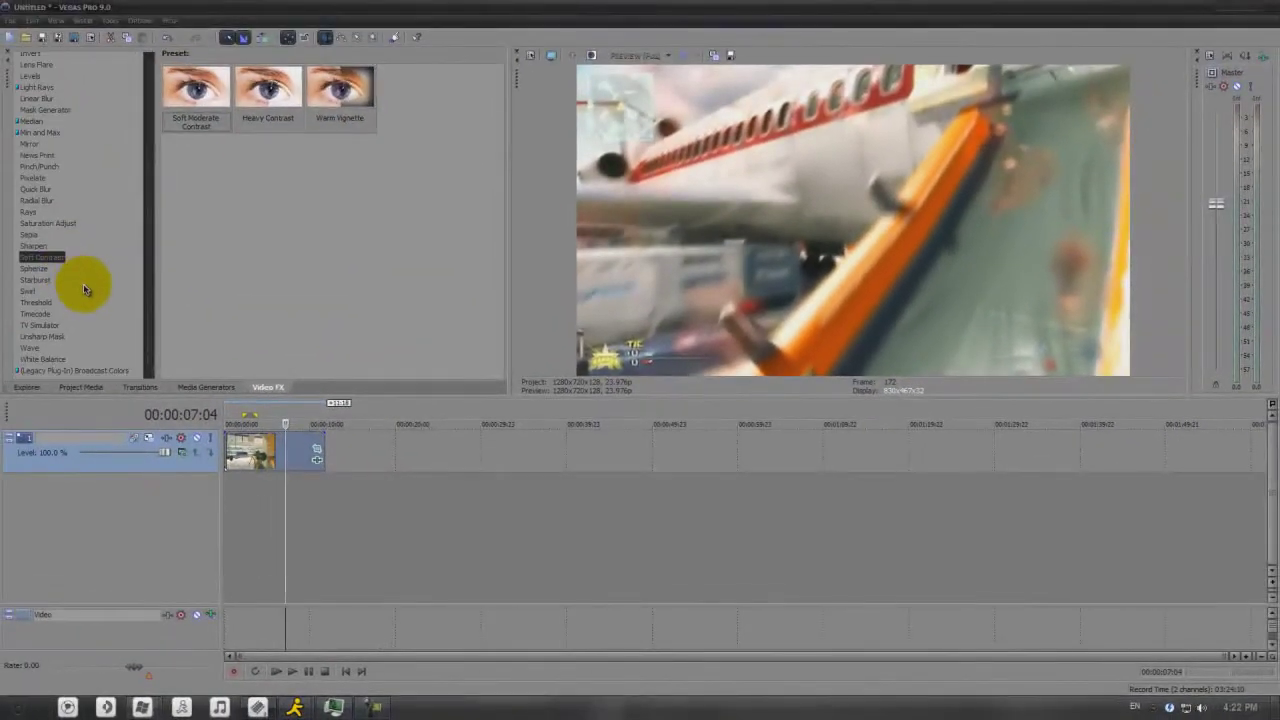
# Step: Apply the Light Sharpen preset to the clip and review its Color Corrector (Secondary) settings
pyautogui.click(30, 245)
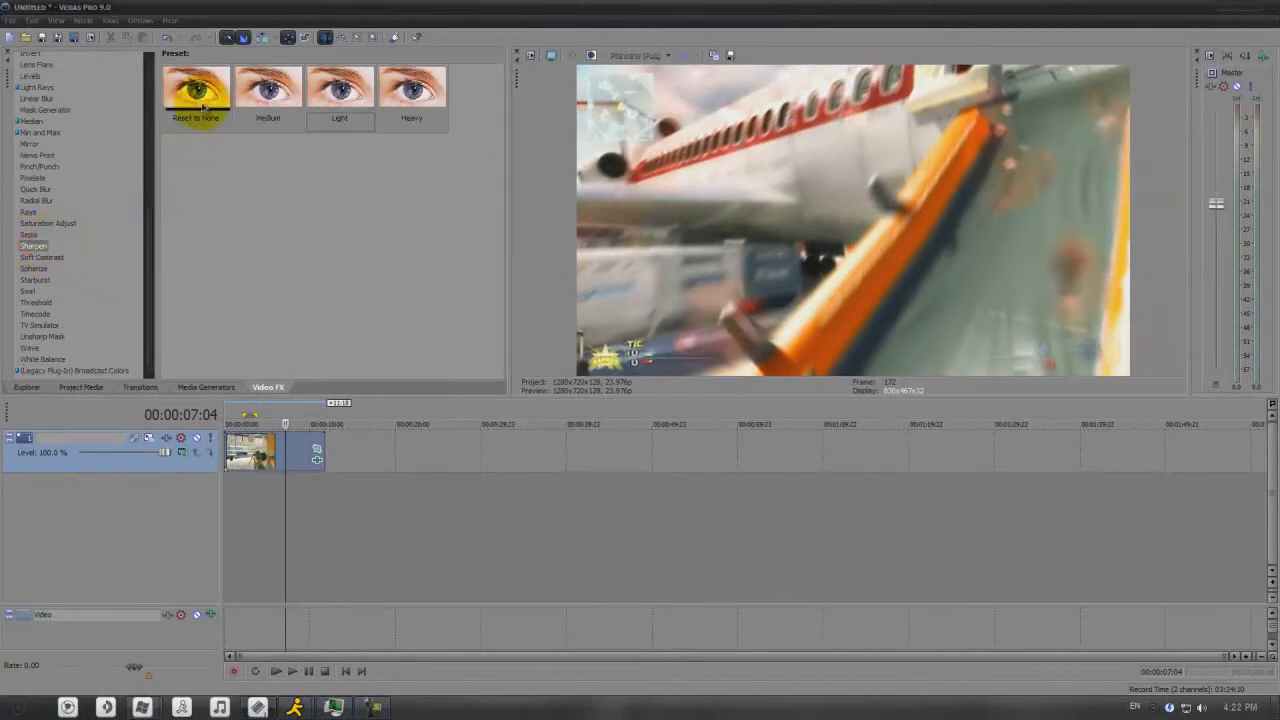
pyautogui.moveTo(340, 90); pyautogui.dragTo(257, 447)
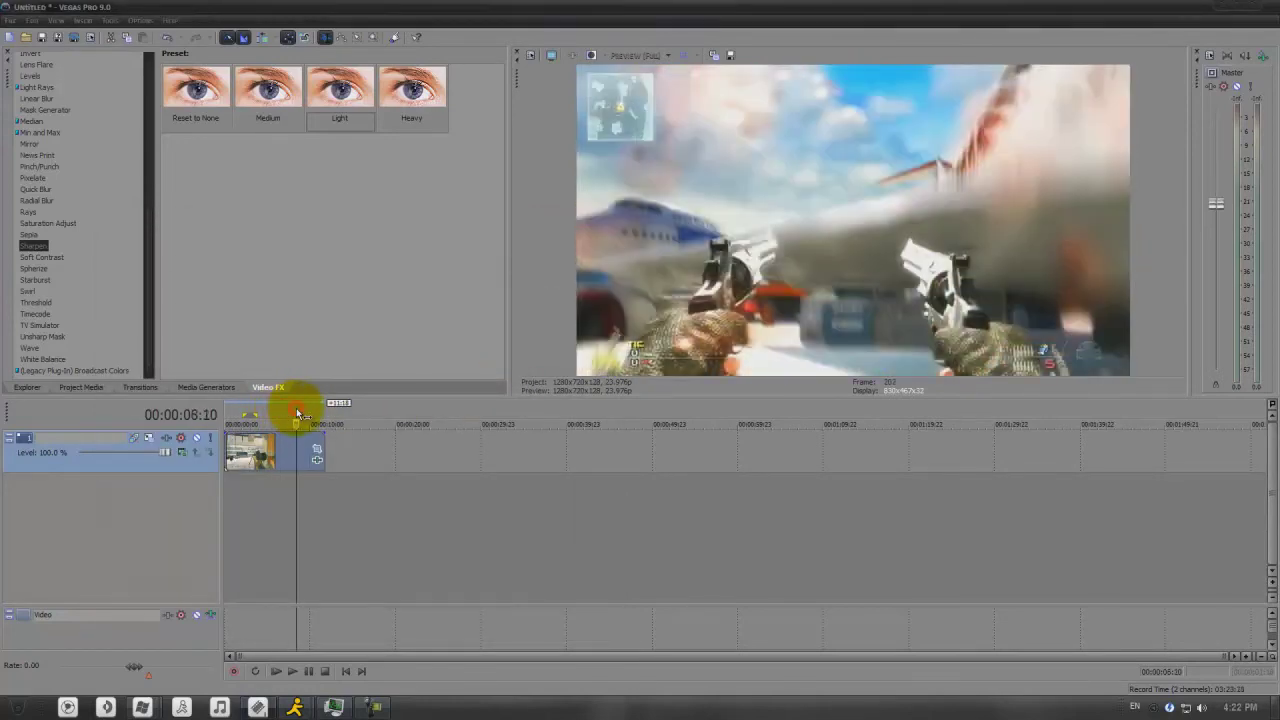
pyautogui.click(317, 458)
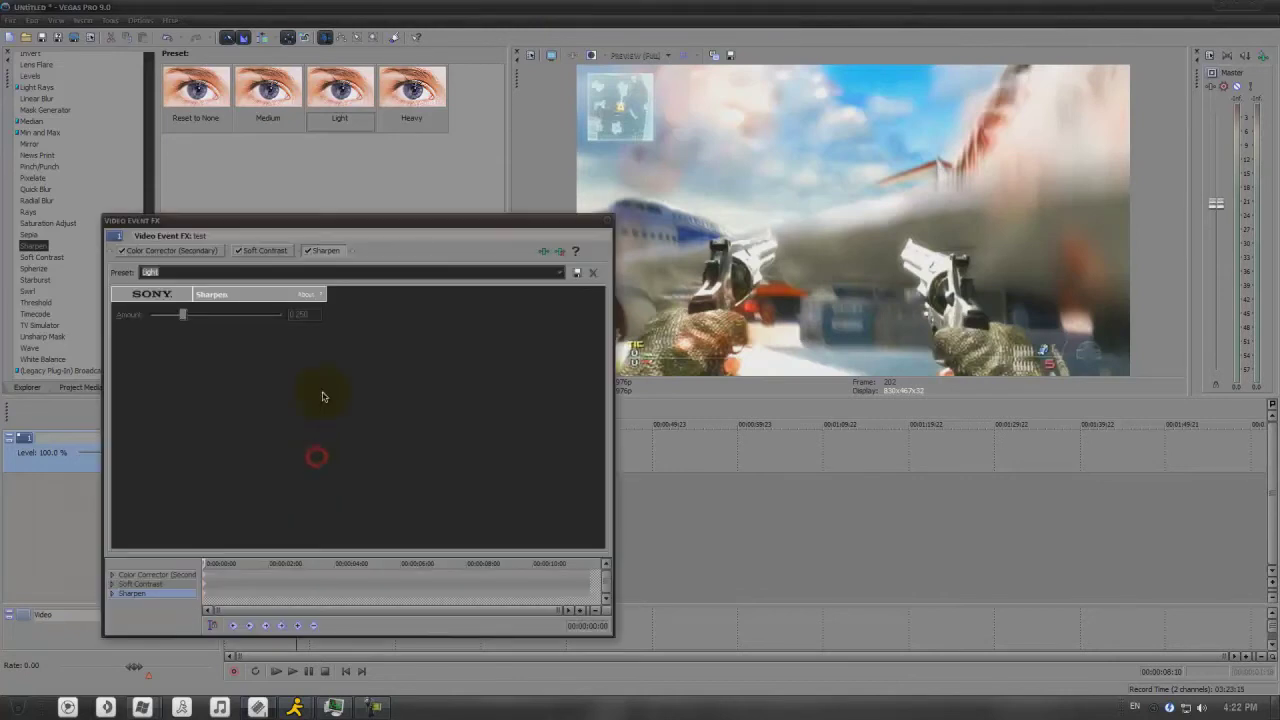
pyautogui.click(200, 250)
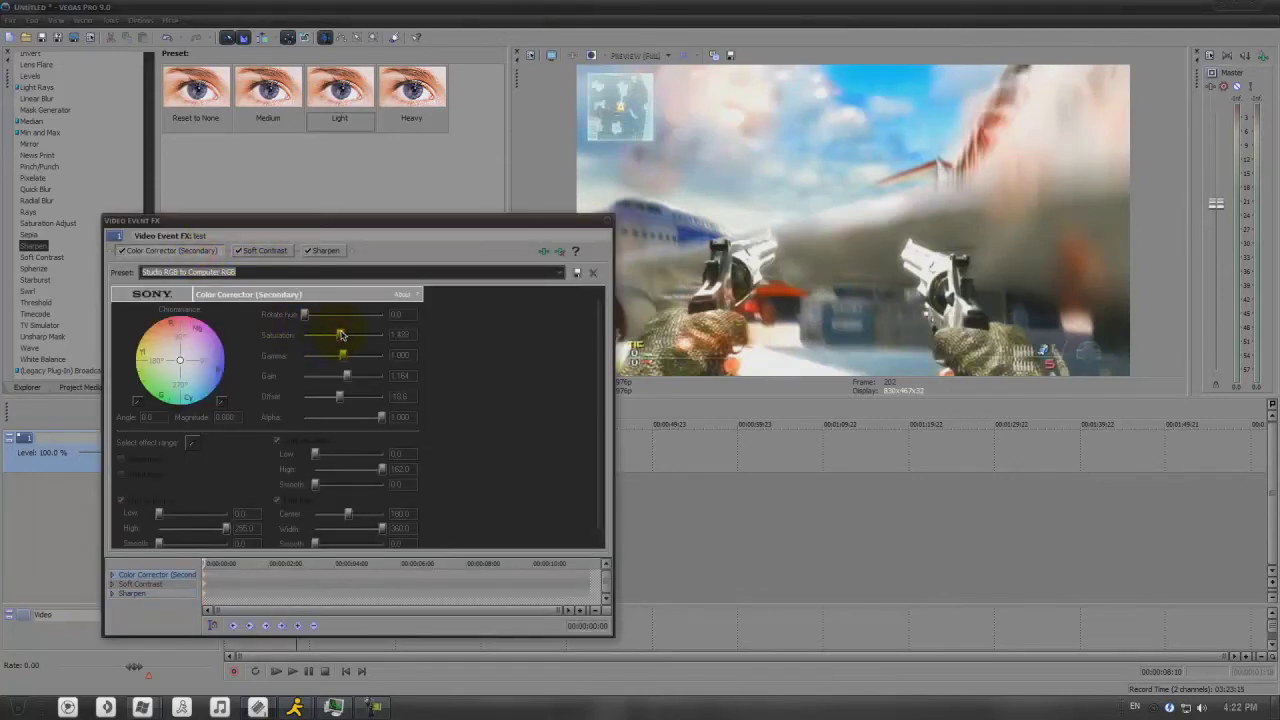
pyautogui.click(606, 219)
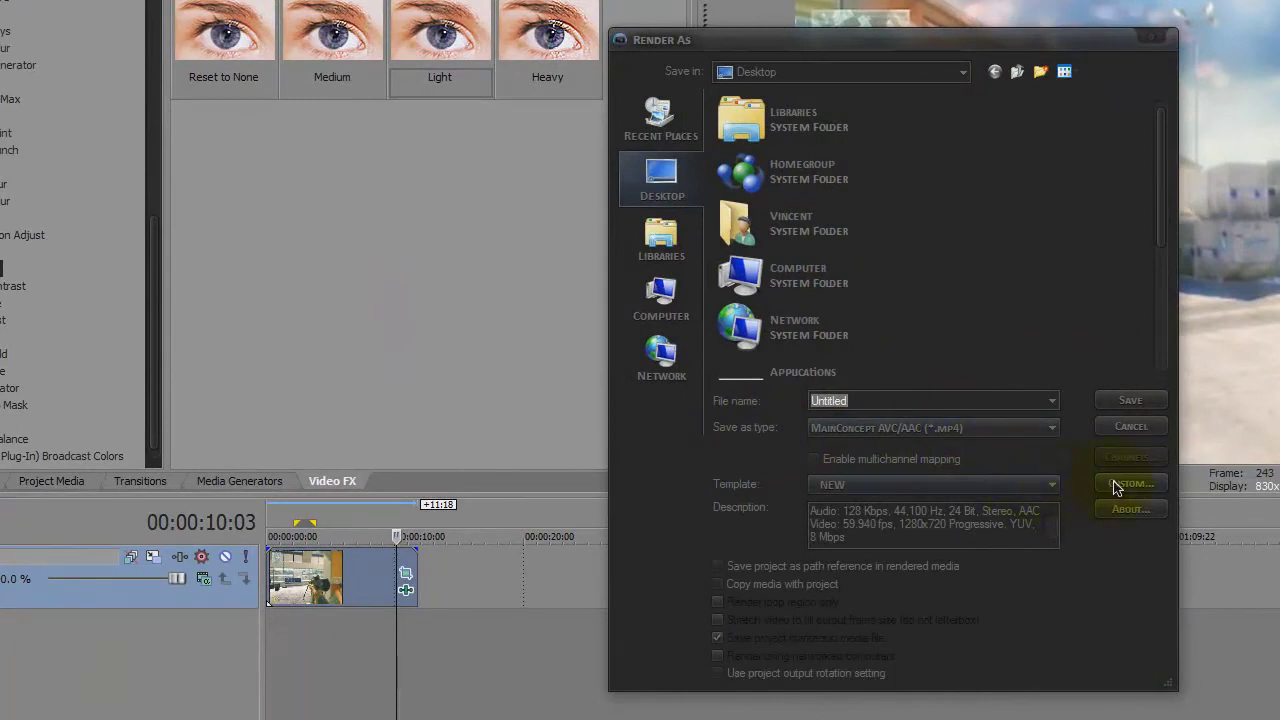
# Step: Set the render format to Windows Media Video V11 with the Dazzle HD 2 template, then review its custom video settings
pyautogui.click(1036, 497)
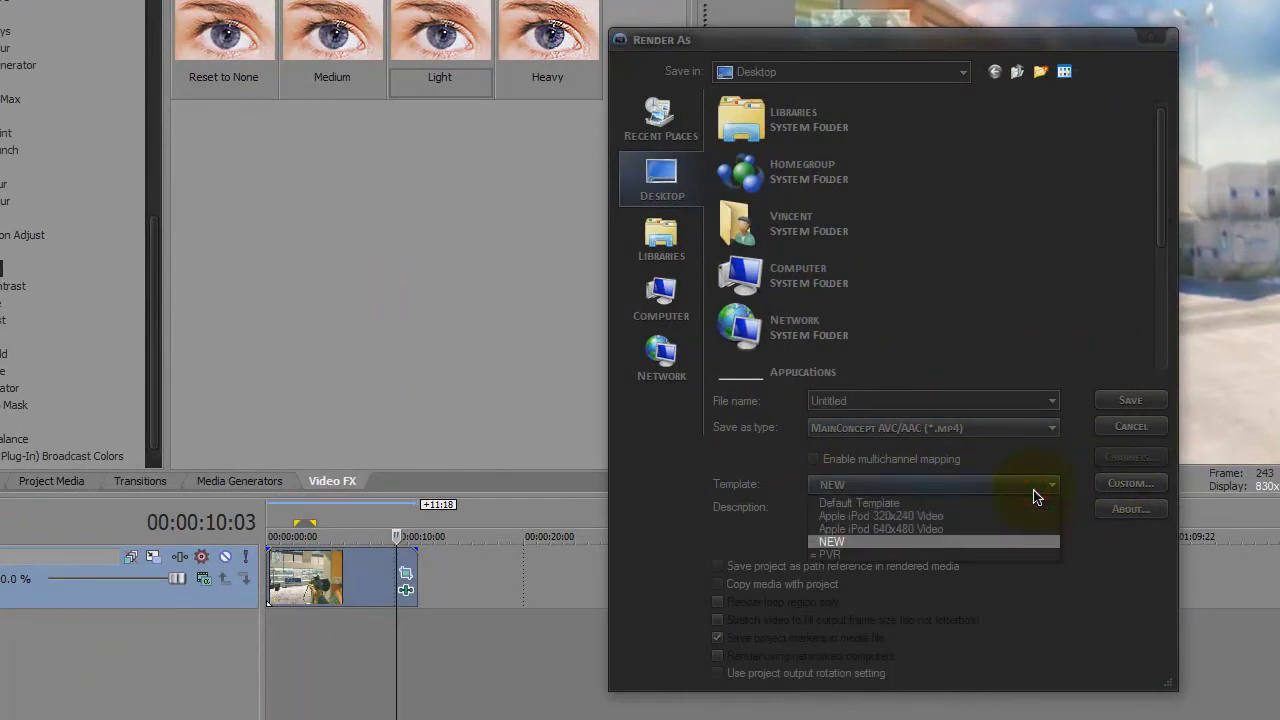
pyautogui.click(1035, 496)
pyautogui.click(1035, 430)
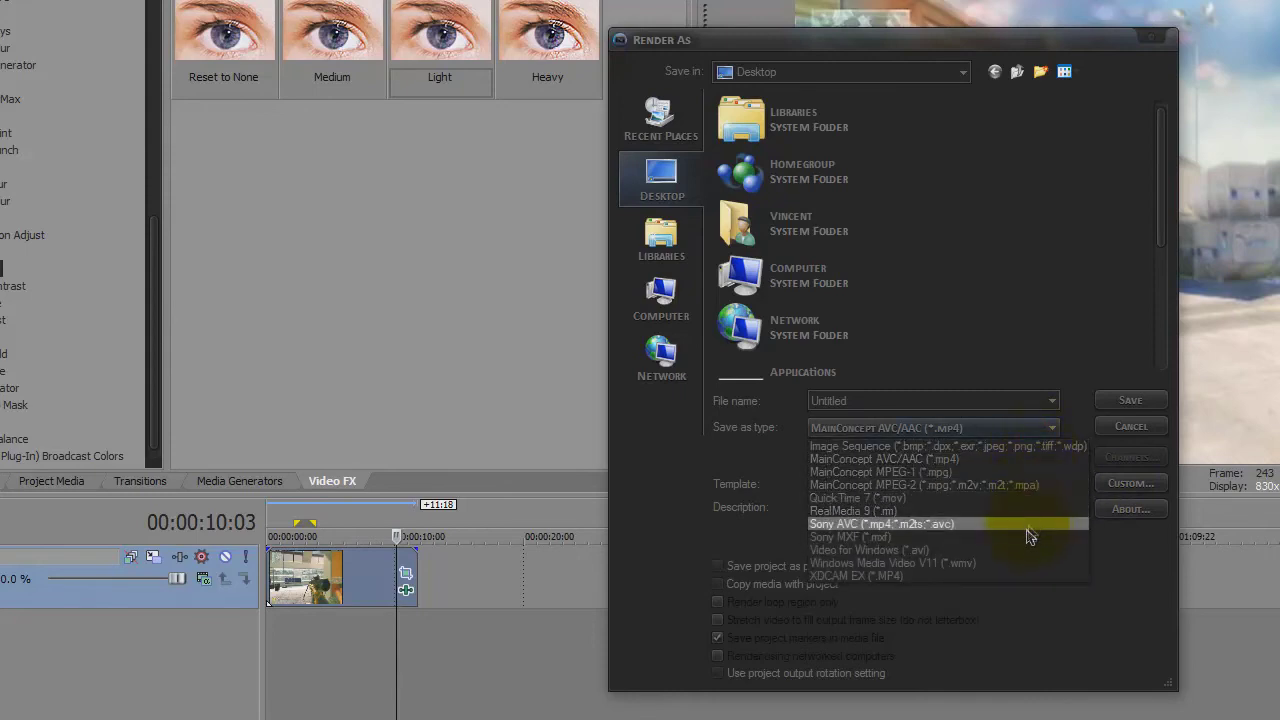
pyautogui.click(1012, 566)
pyautogui.click(994, 486)
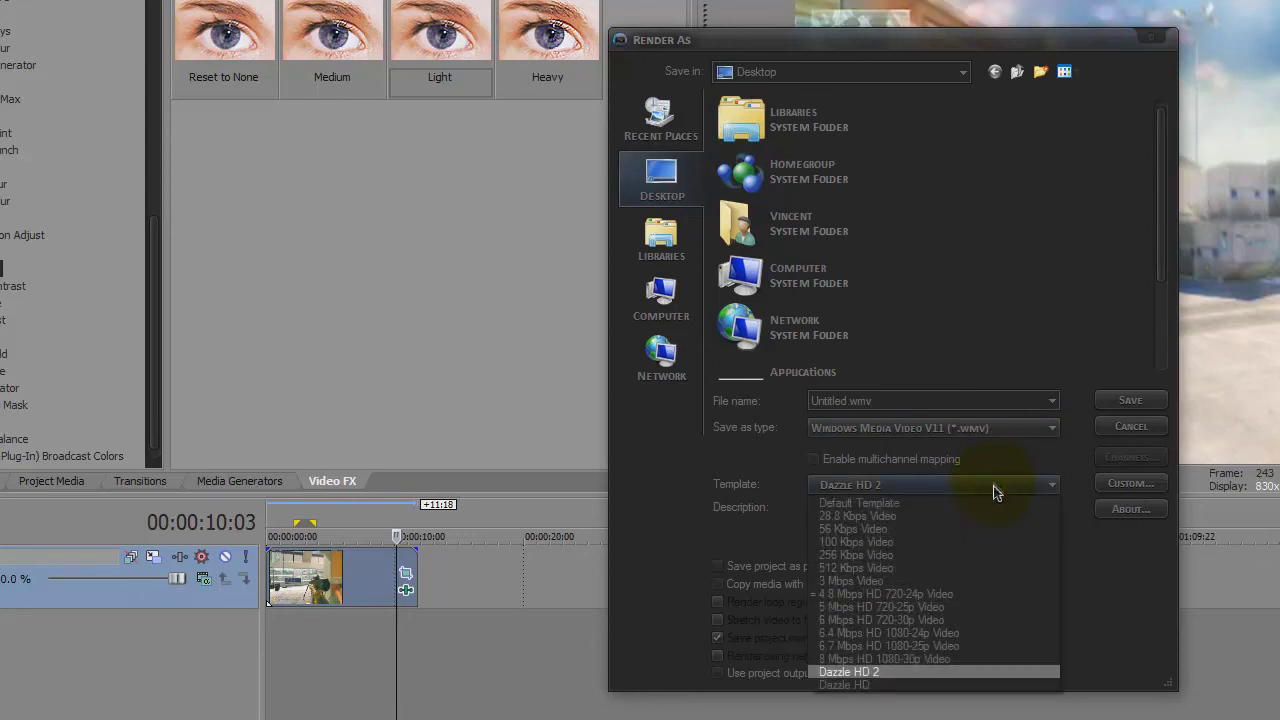
pyautogui.click(937, 668)
pyautogui.click(1127, 485)
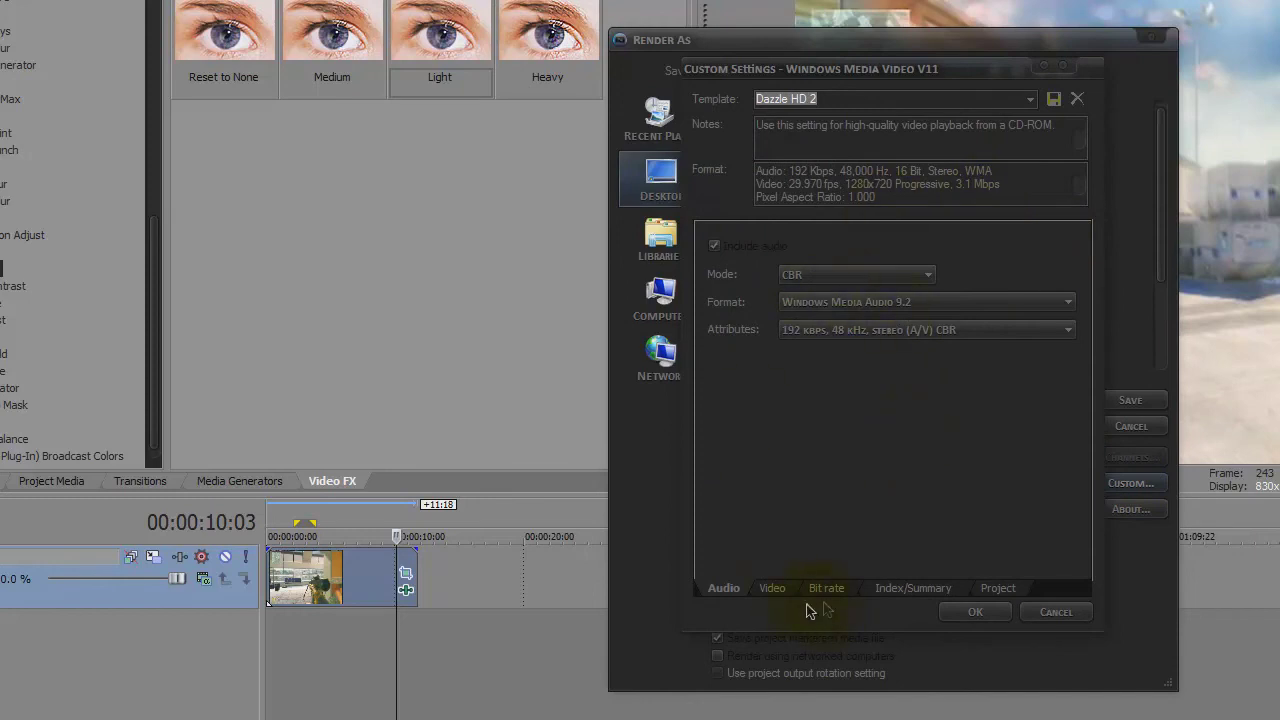
pyautogui.click(773, 589)
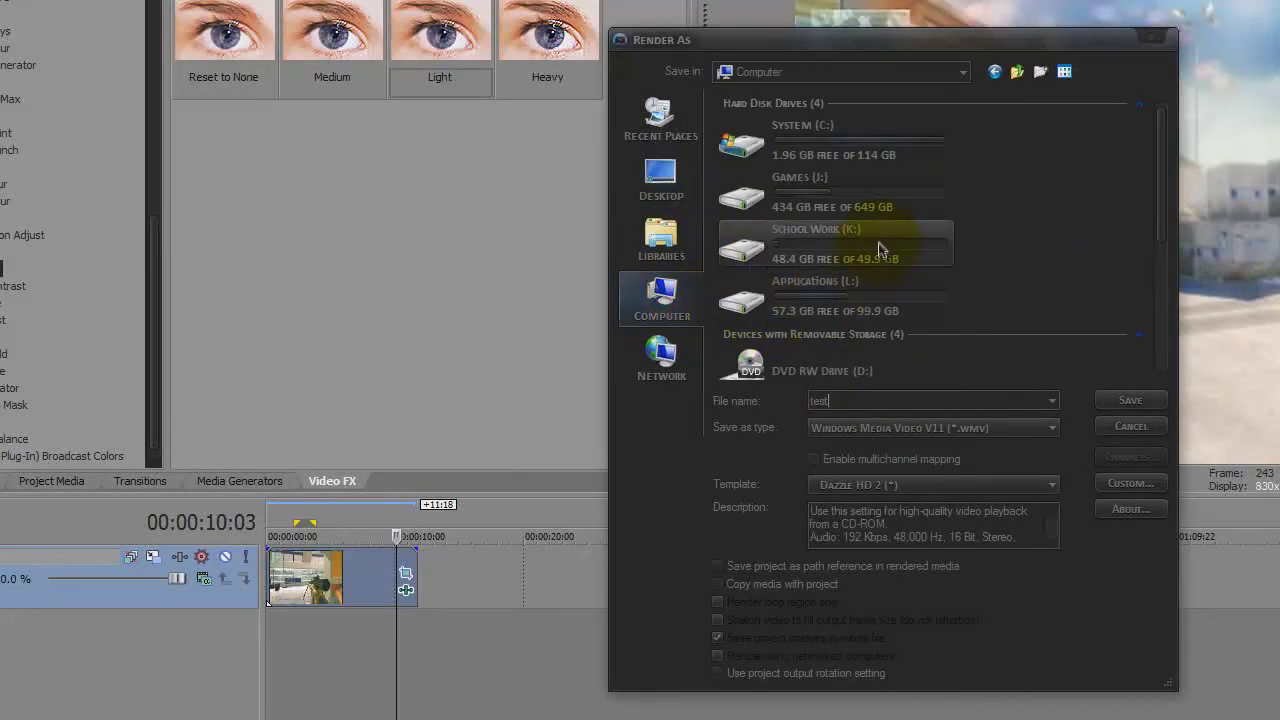
# Step: Browse into the Games (J:) drive as the render's save location
pyautogui.doubleClick(880, 192)
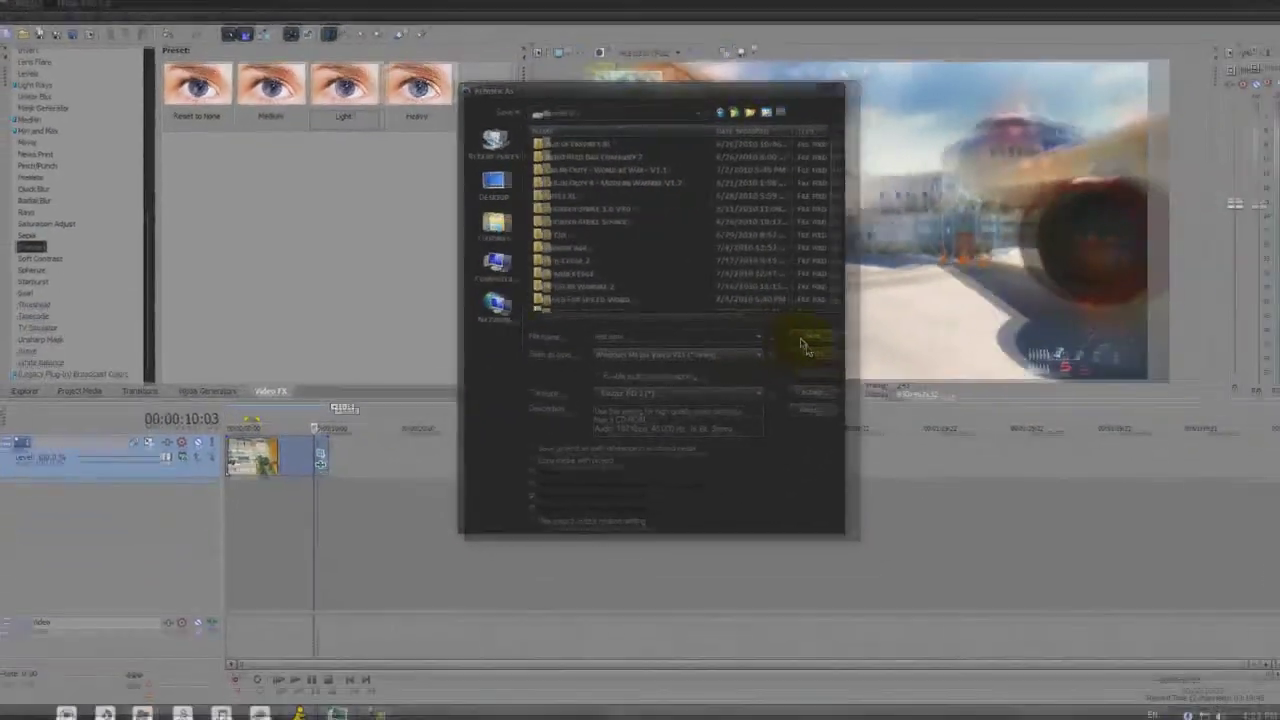